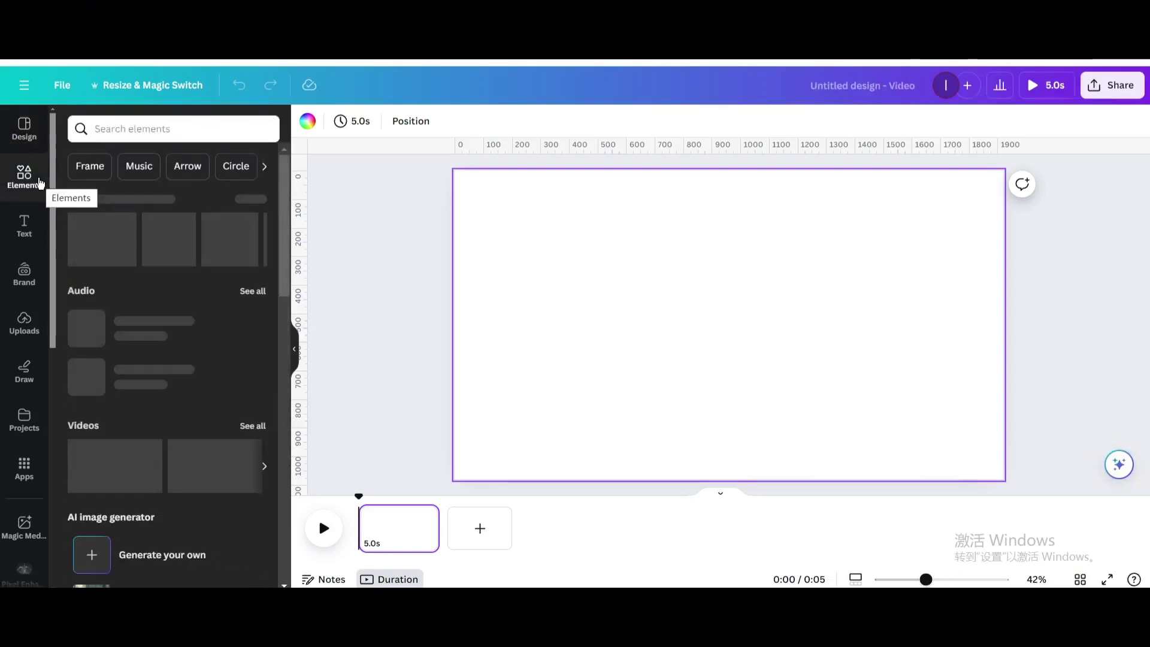
- Scroll the Elements panel down to the Shapes section
scroll(127, 305, "down", 6)
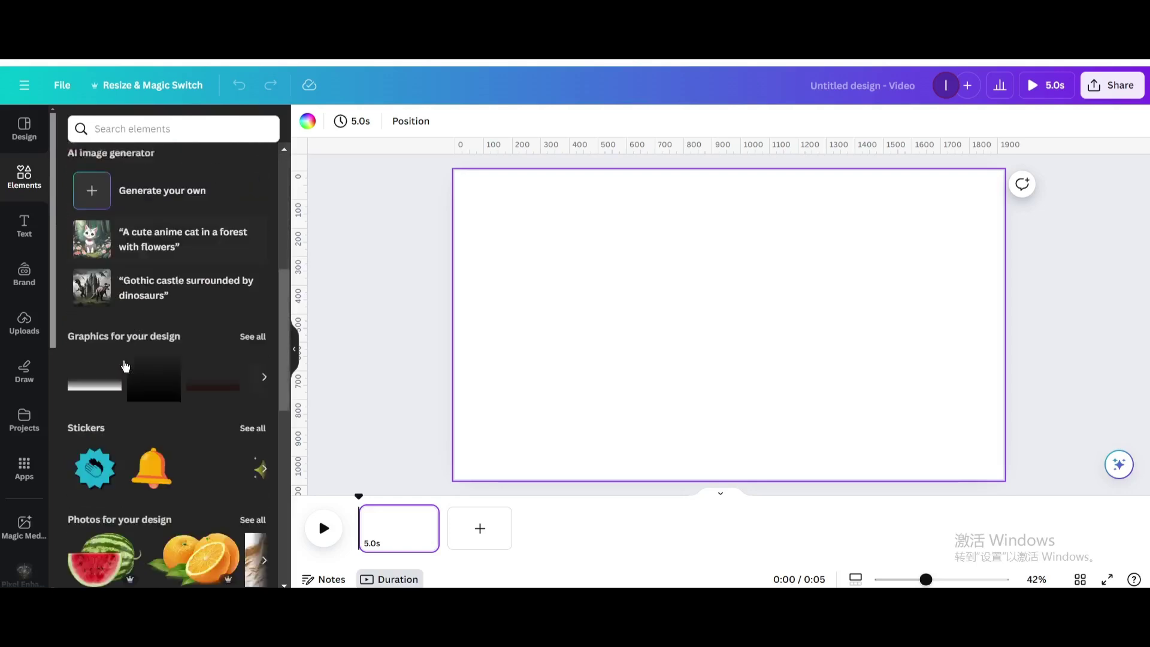
scroll(114, 382, "down", 3)
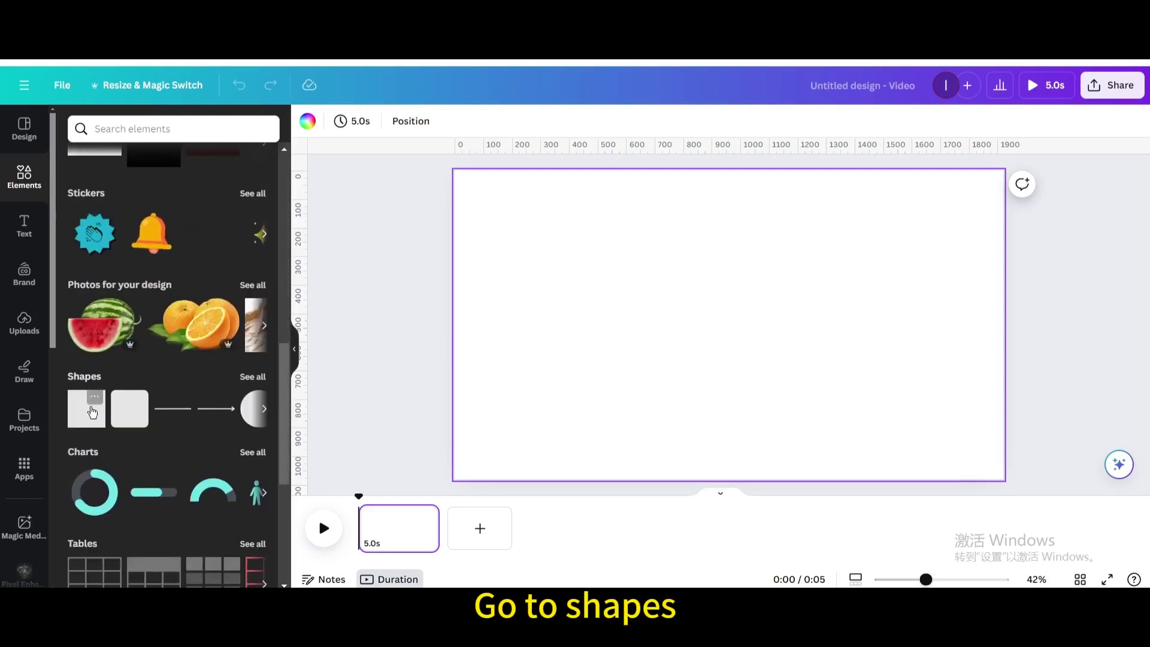
- Add a square and stretch it to cover the full page width and height
left_click(89, 407)
left_click_drag(734, 298, 496, 190)
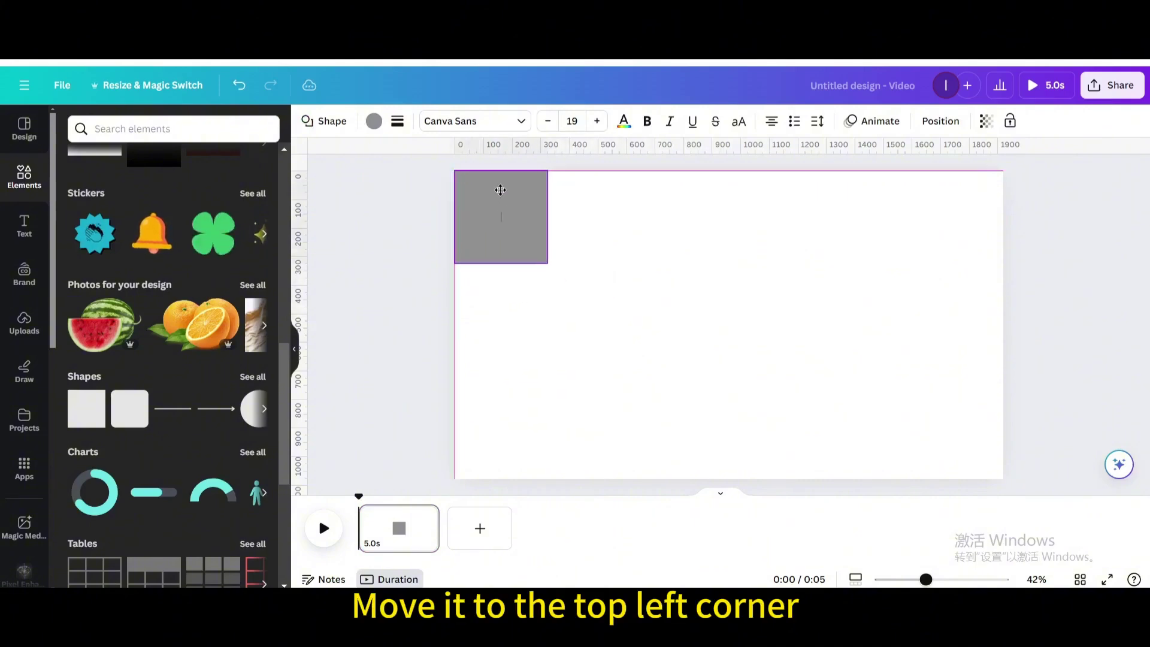
left_click_drag(548, 216, 998, 254)
left_click_drag(721, 264, 757, 479)
- Fill the rectangle with a yellow-to-pink gradient and shift it right
left_click(373, 121)
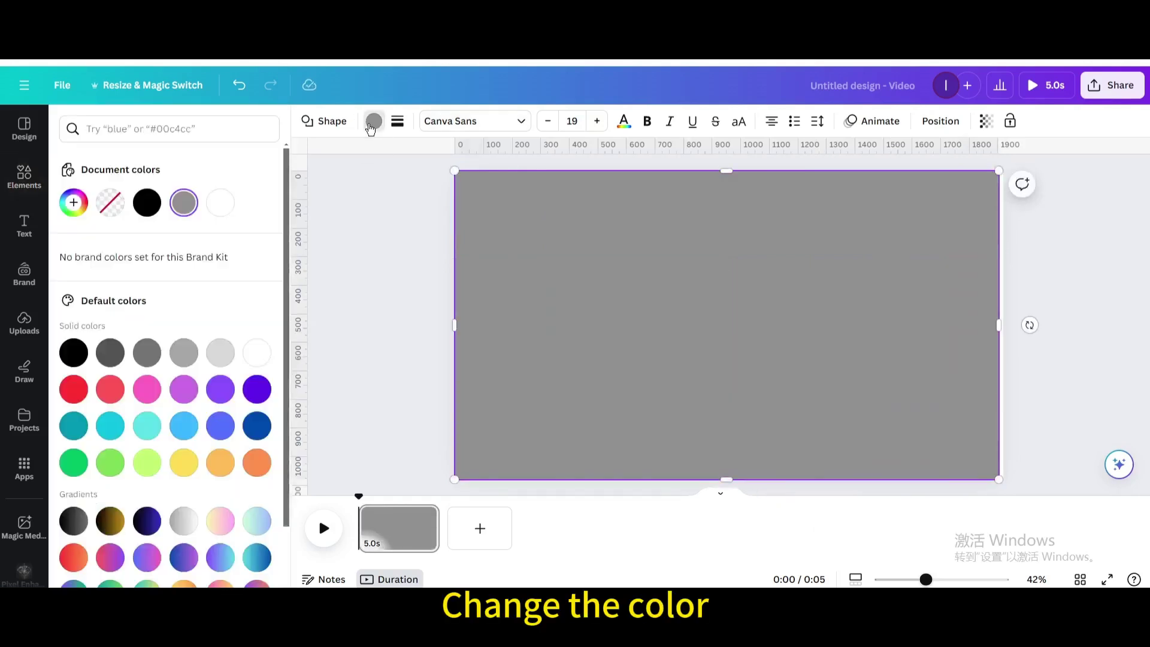
left_click(220, 520)
left_click_drag(555, 306, 642, 307)
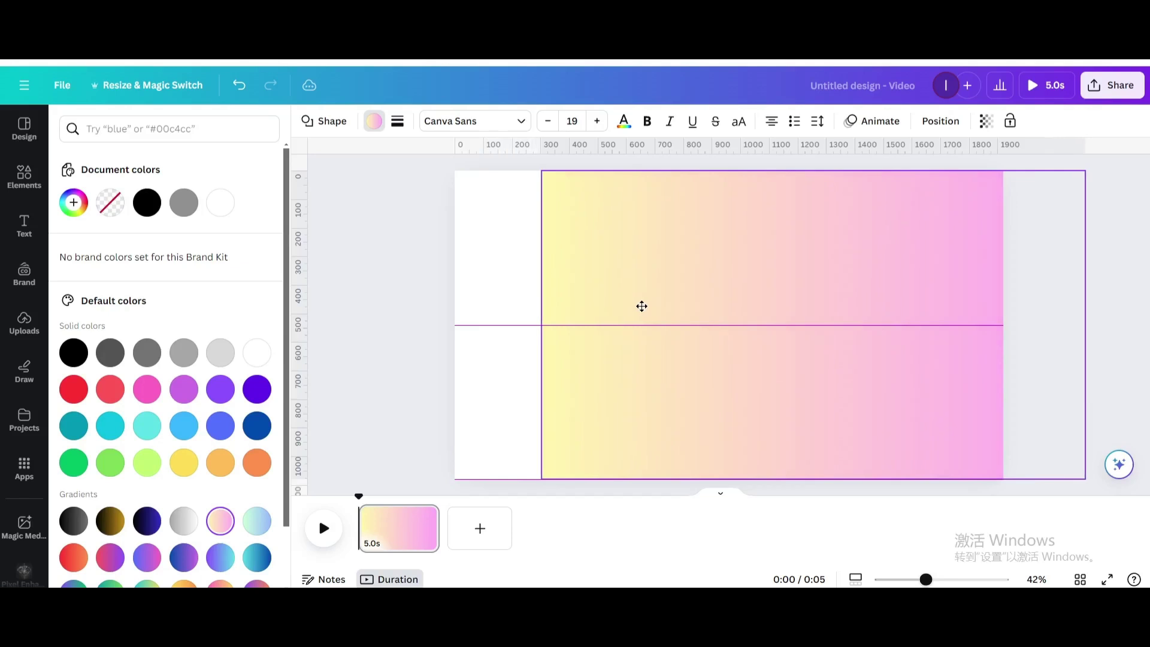
left_click(23, 177)
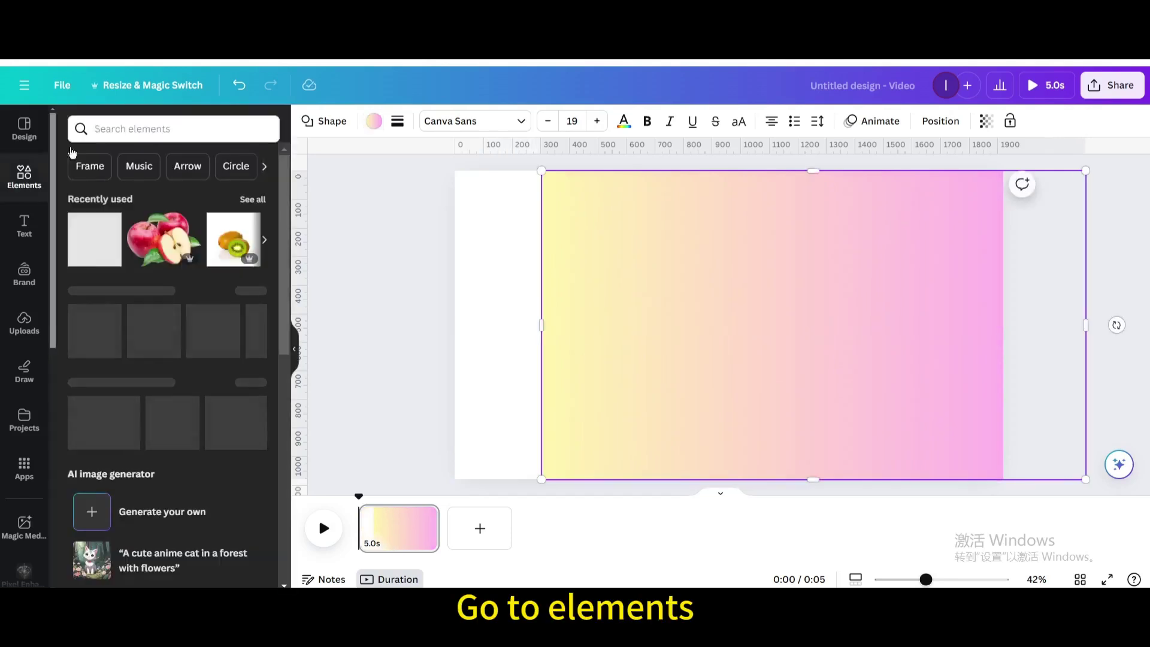
- Search Elements for 'shadow' and add a shadow graphic from Graphics
left_click(106, 129)
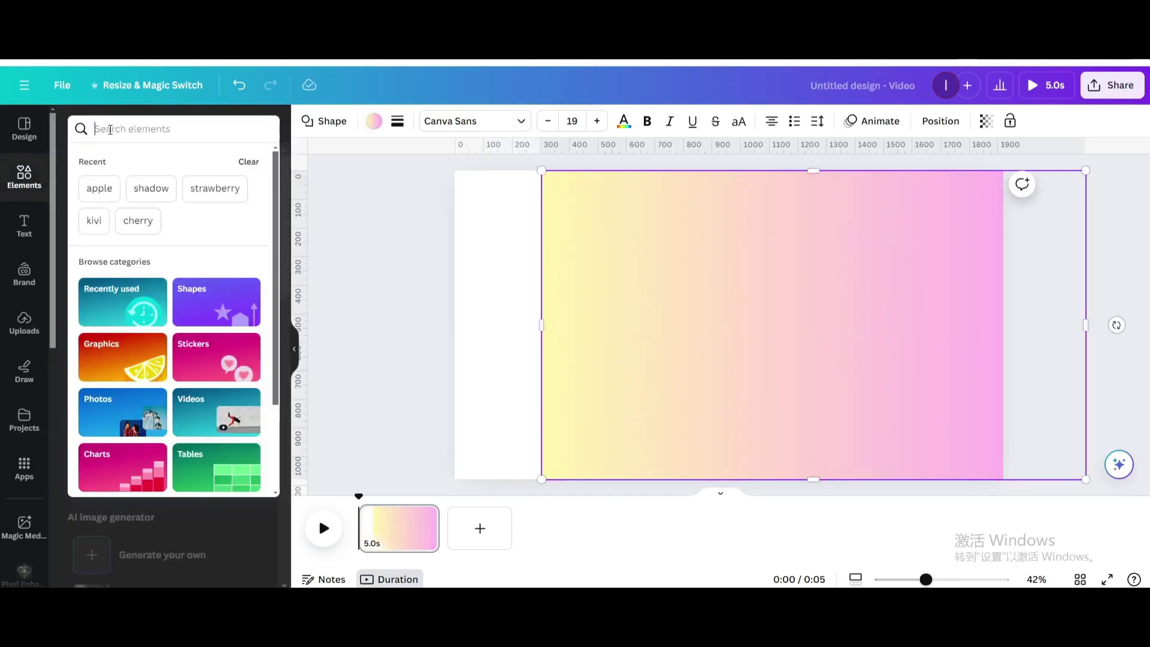
left_click(144, 190)
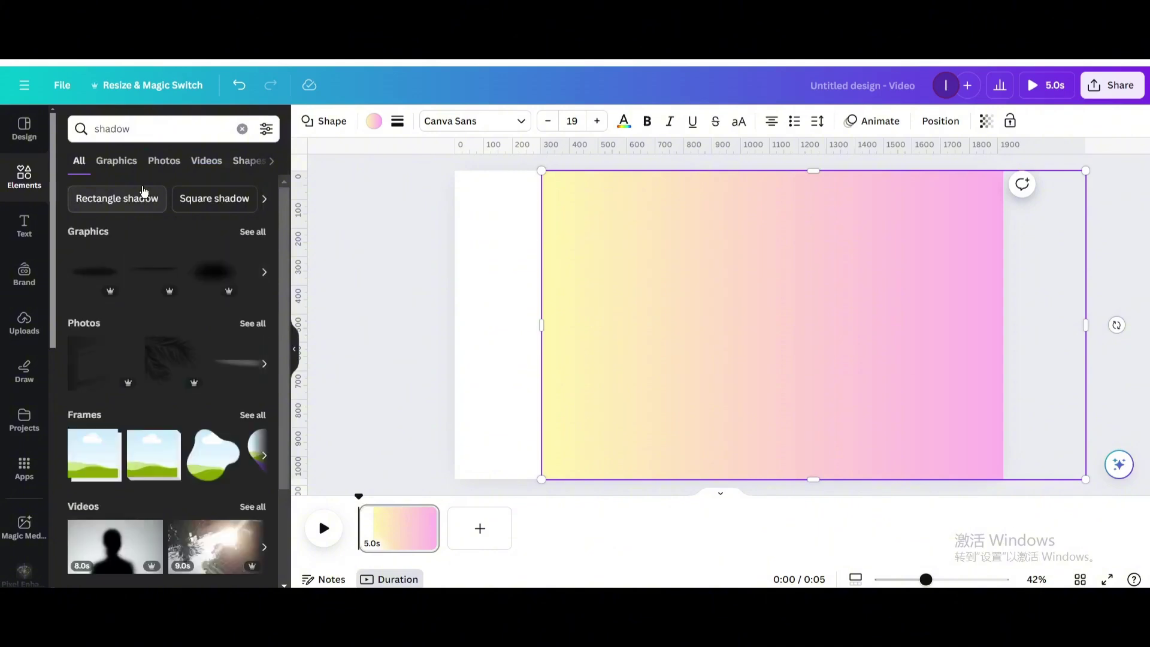
left_click(128, 161)
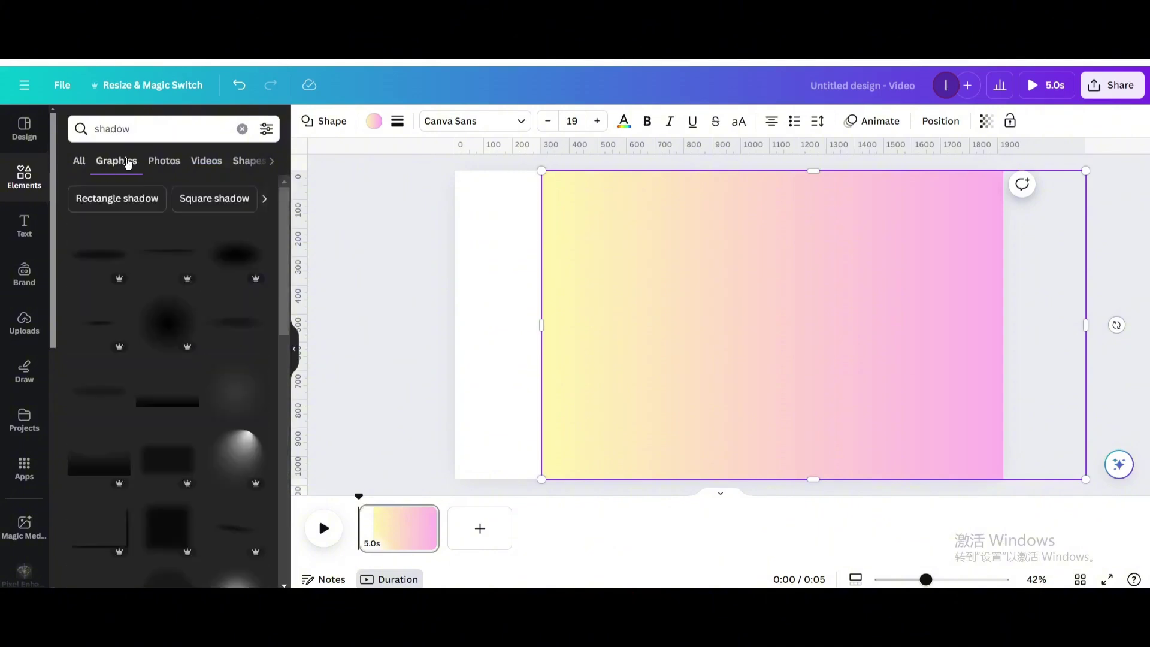
left_click(166, 402)
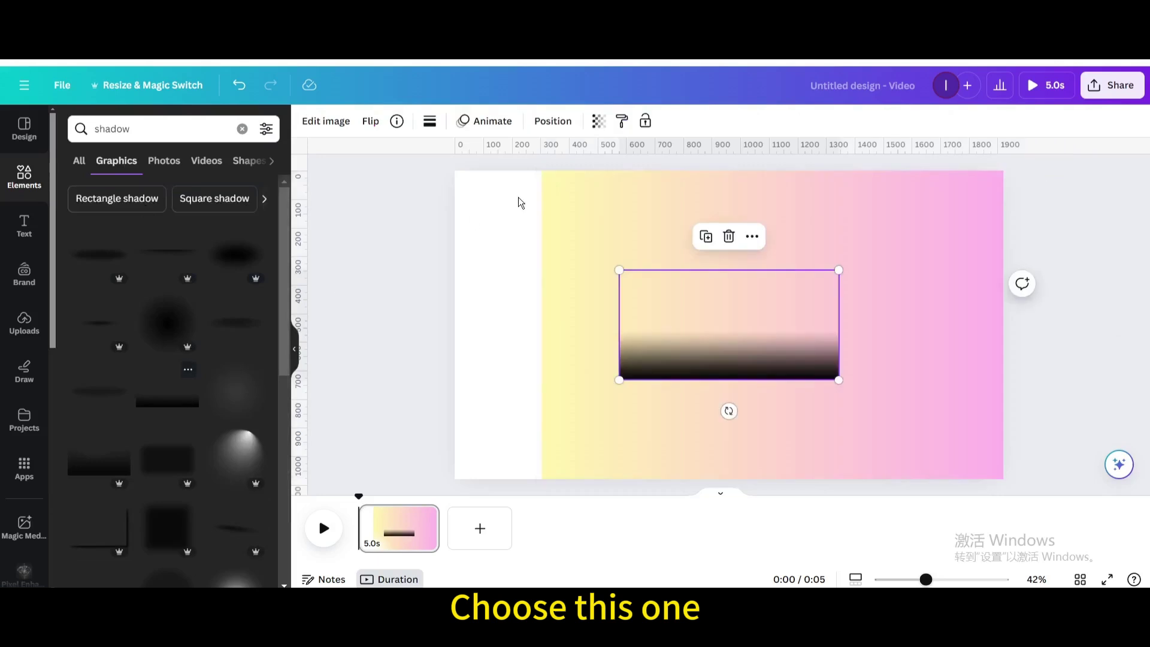
- Rotate the shadow to -80°, stretch it to page height and move it to the left edge
left_click_drag(728, 411, 819, 324)
left_click_drag(673, 217, 611, 192)
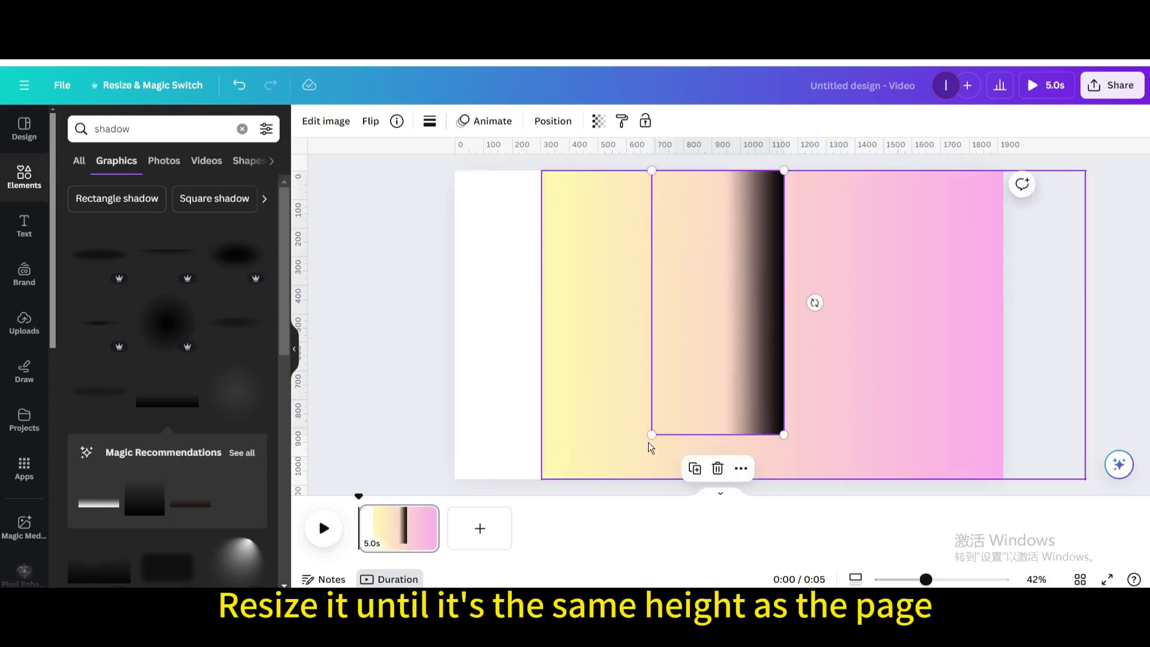
left_click_drag(652, 434, 630, 485)
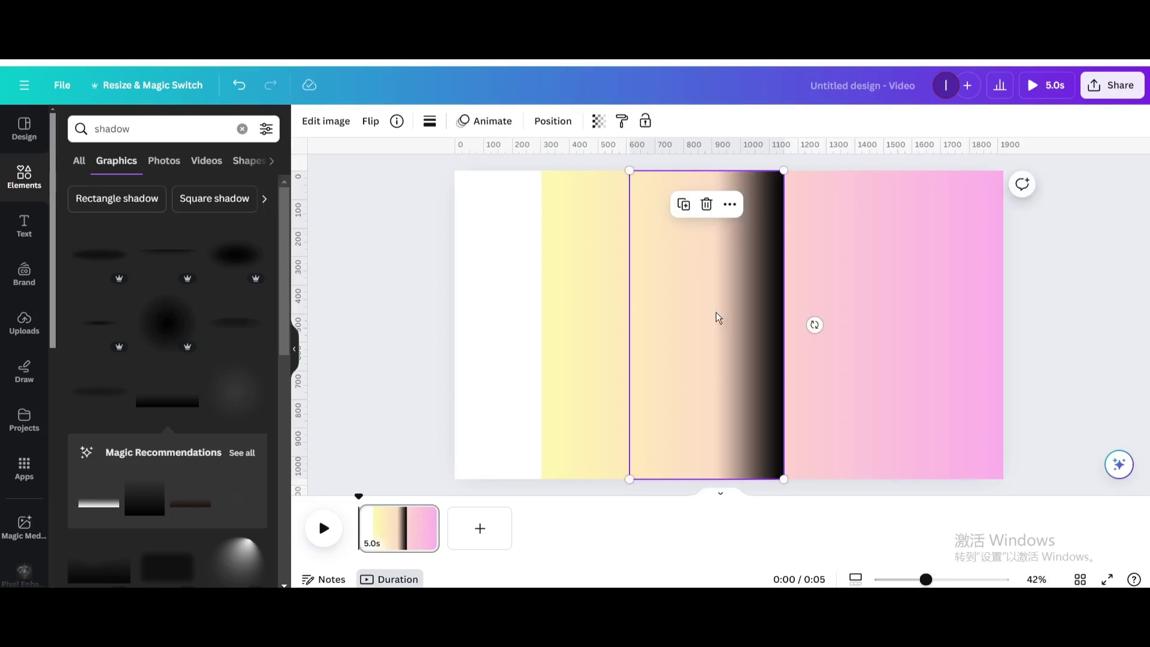
left_click_drag(683, 316, 523, 311)
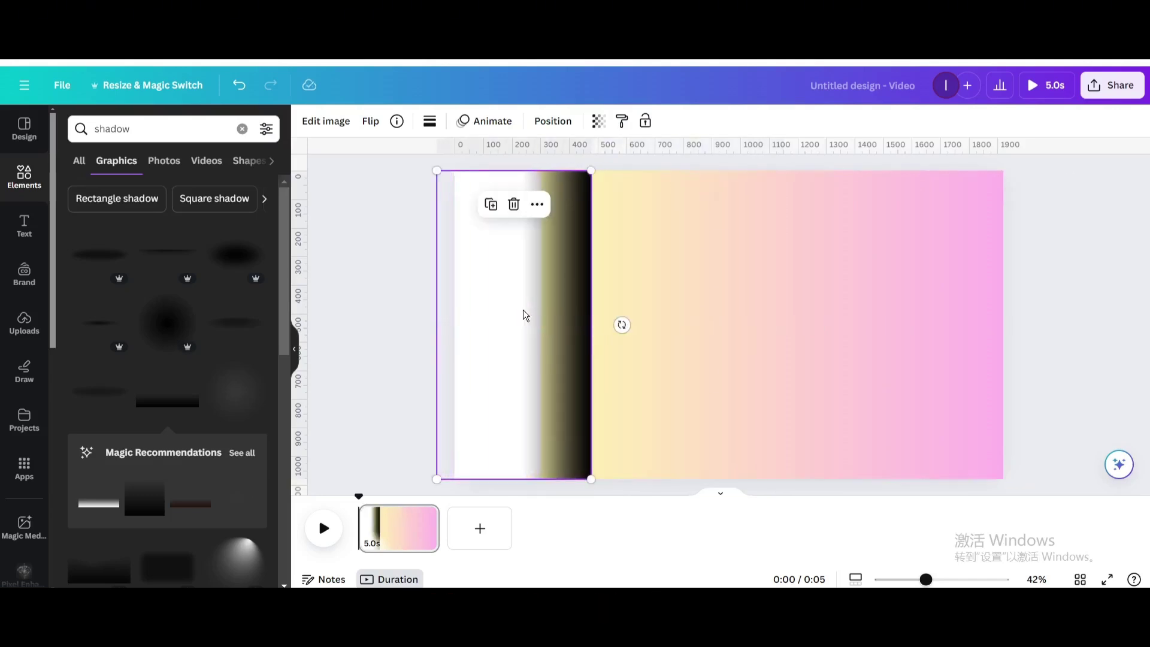
- Move the shadow layer beneath the gradient panel, then select all three elements
left_click(543, 122)
left_click(240, 133)
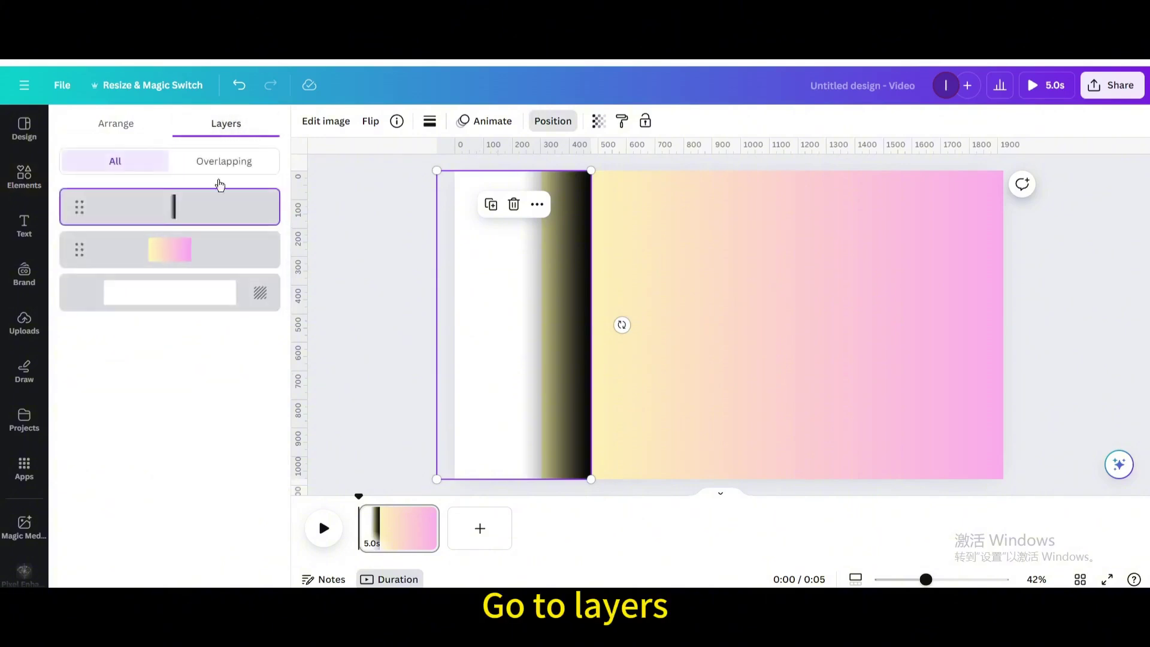
left_click_drag(195, 214, 190, 275)
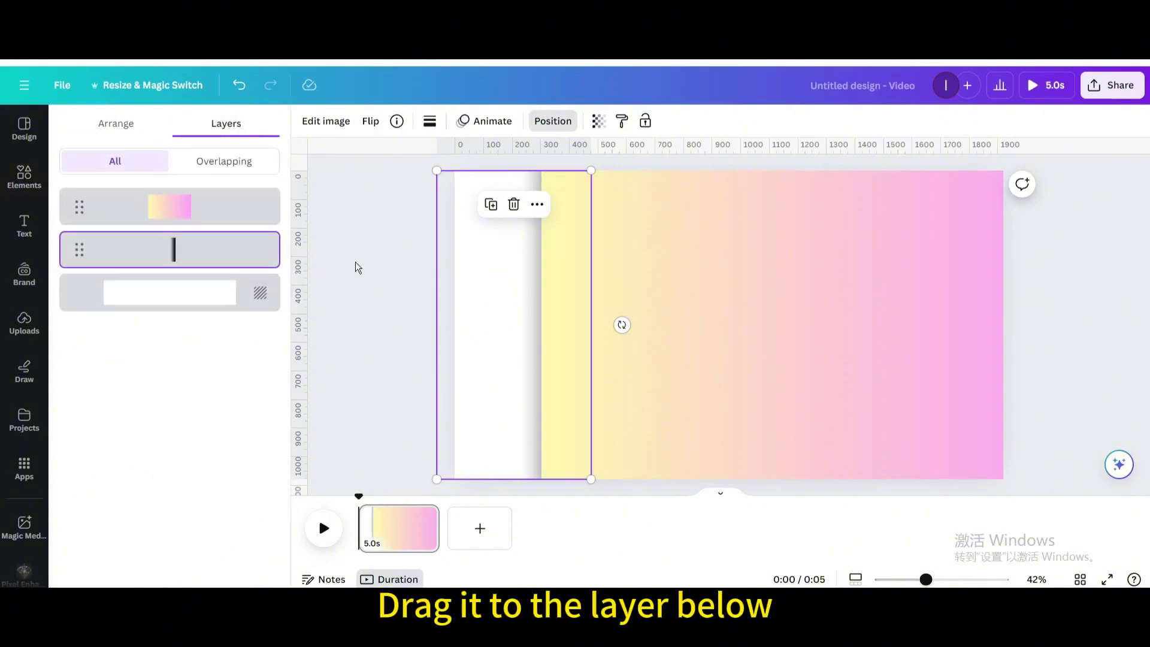
left_click_drag(375, 257, 625, 344)
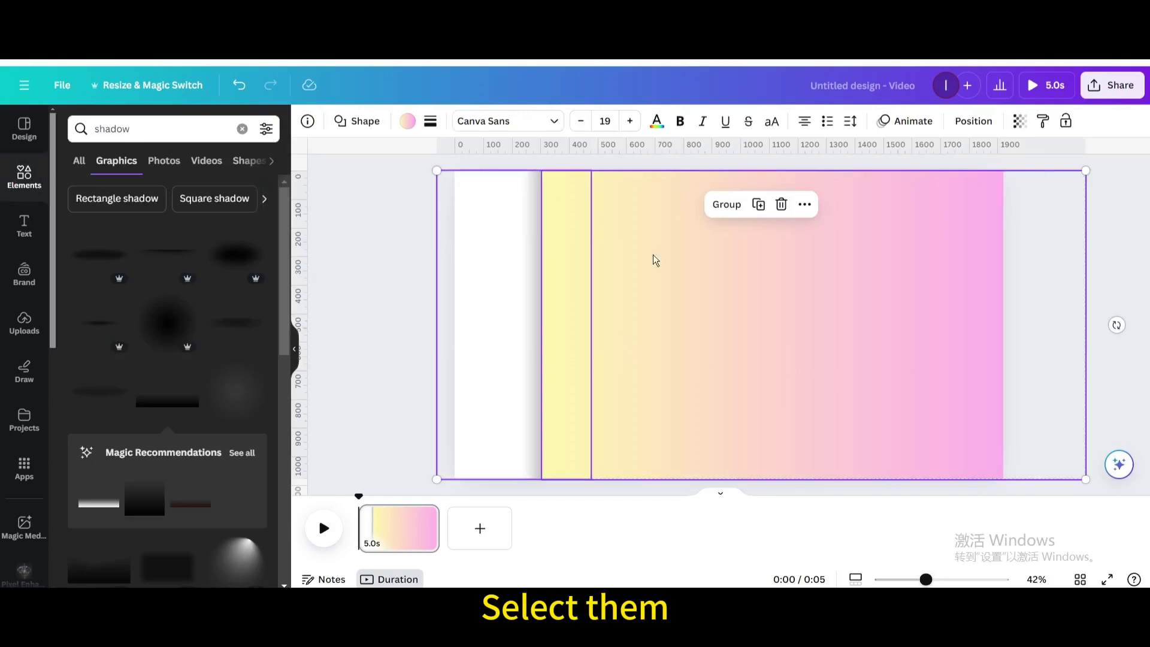
- Group the panel with its shadow, duplicate it rightward and recolour the copy red-purple
left_click(727, 205)
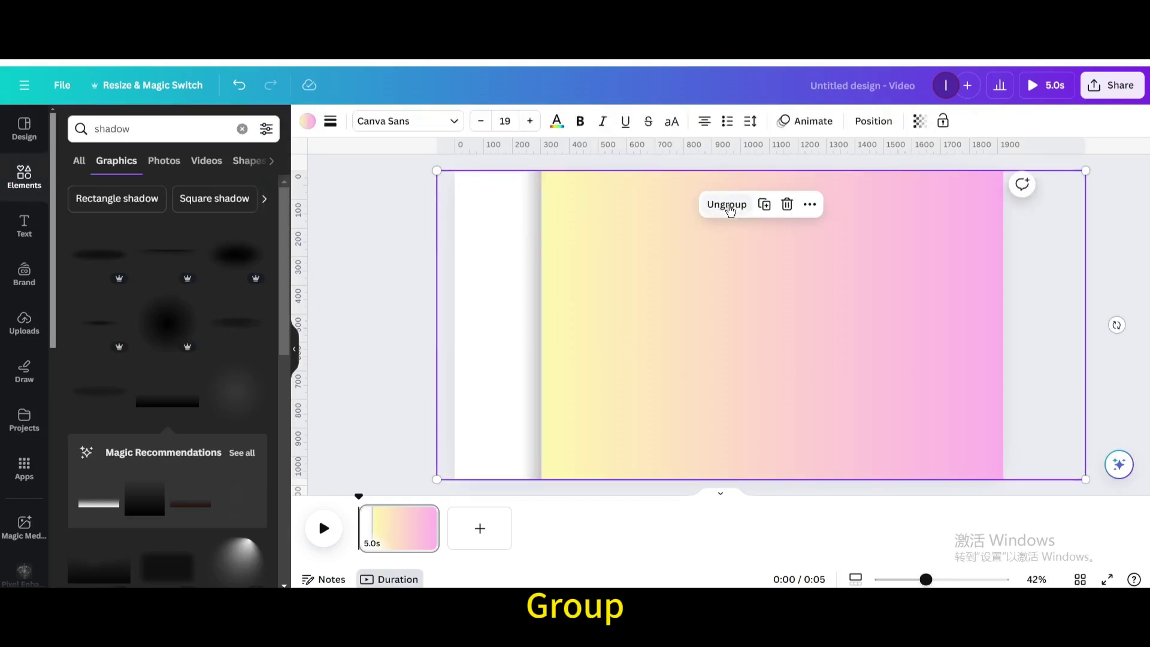
left_click(764, 205)
left_click_drag(595, 273, 647, 275)
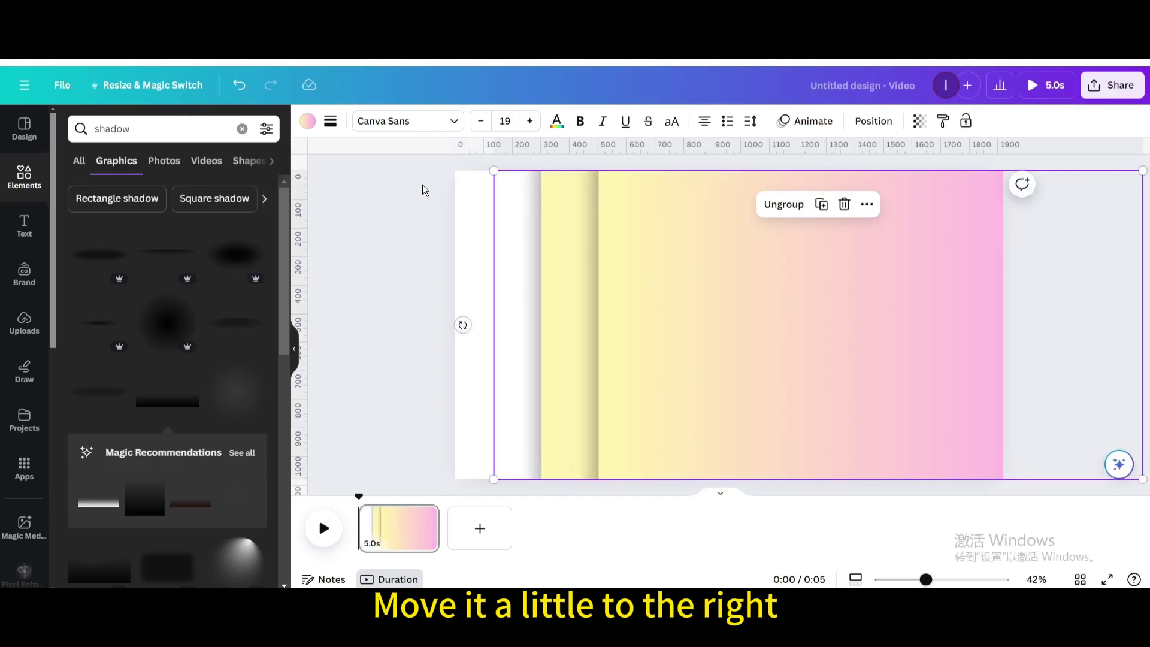
left_click(308, 122)
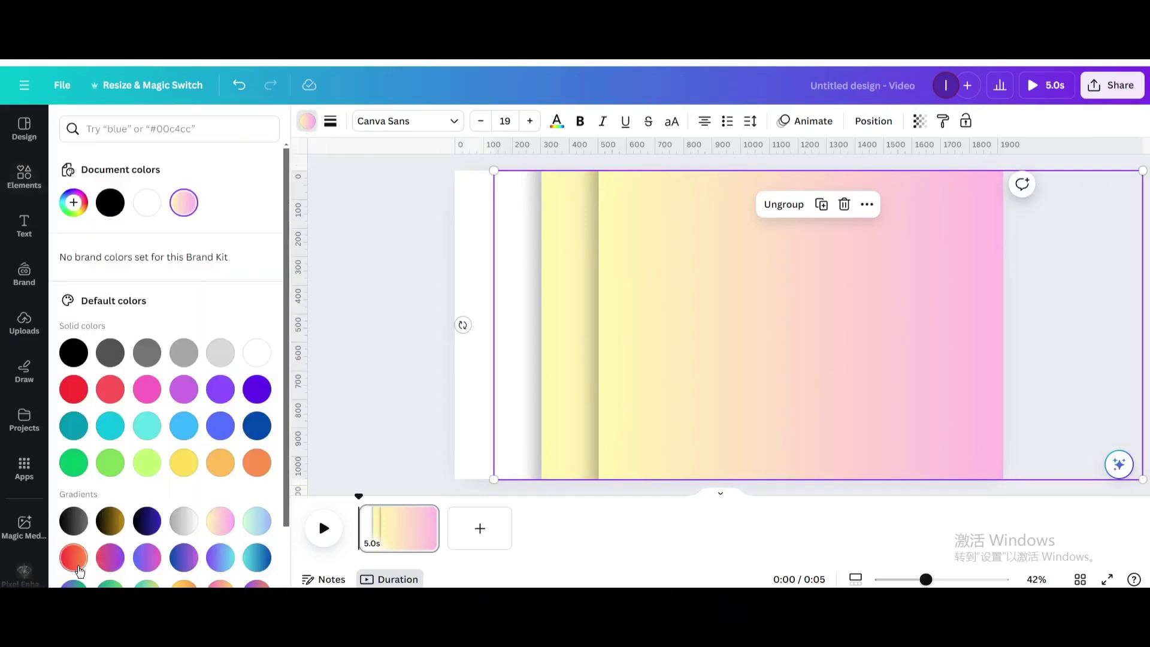
left_click(112, 554)
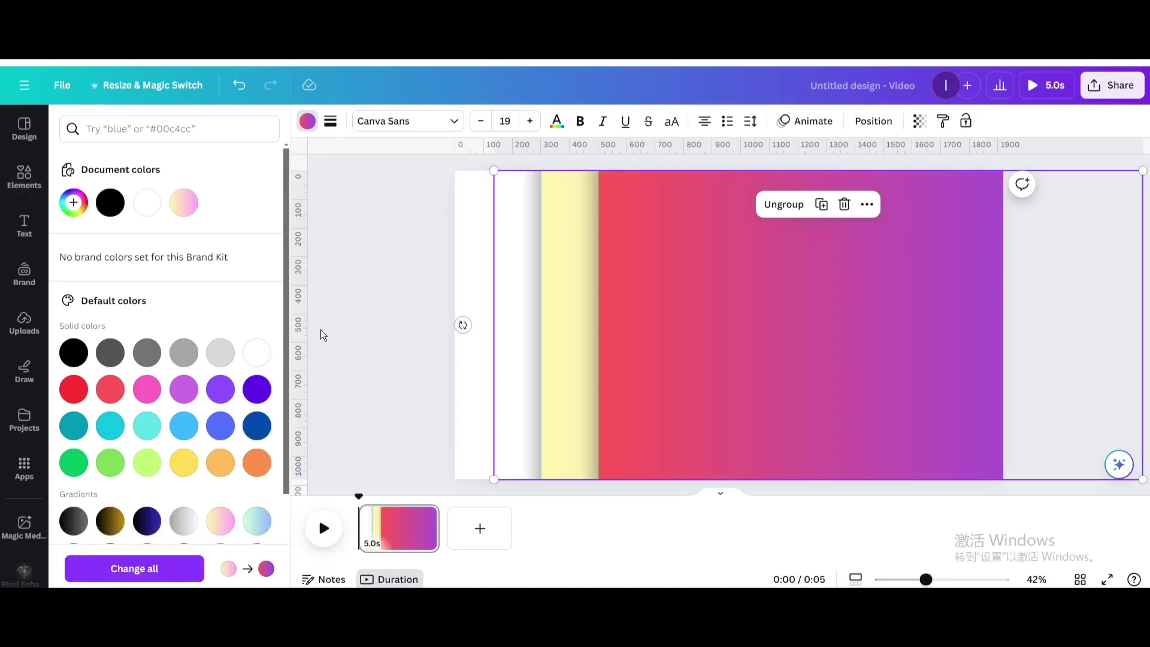
- Add two more copies with blue-purple and teal-green gradients
left_click(821, 205)
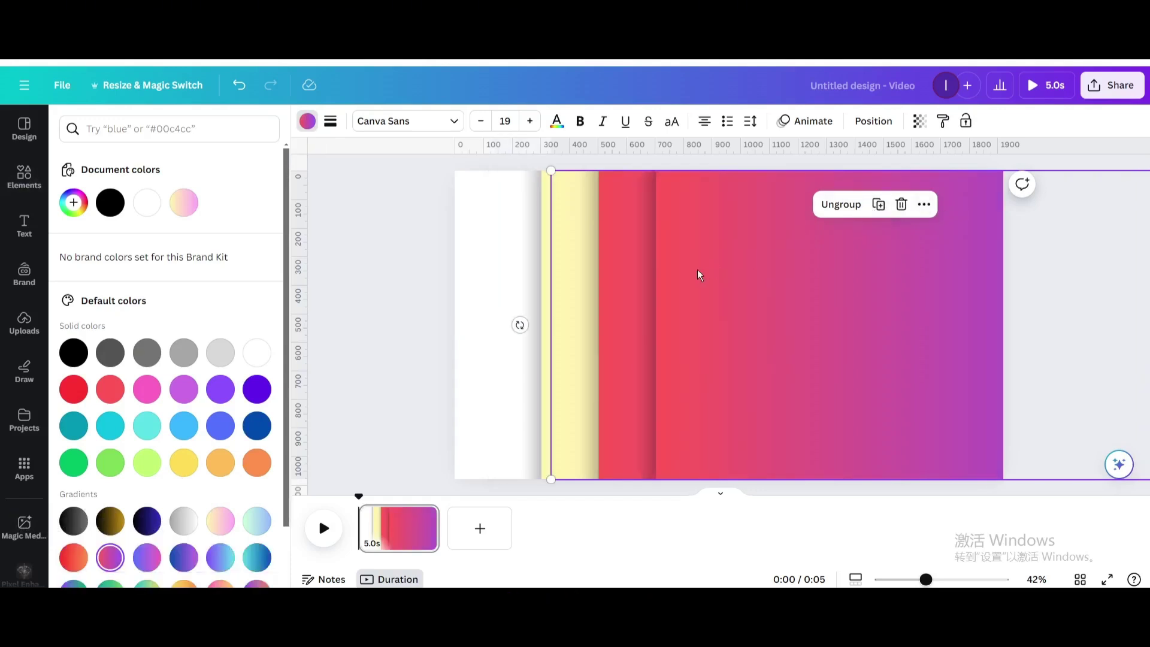
scroll(221, 532, "down", 2)
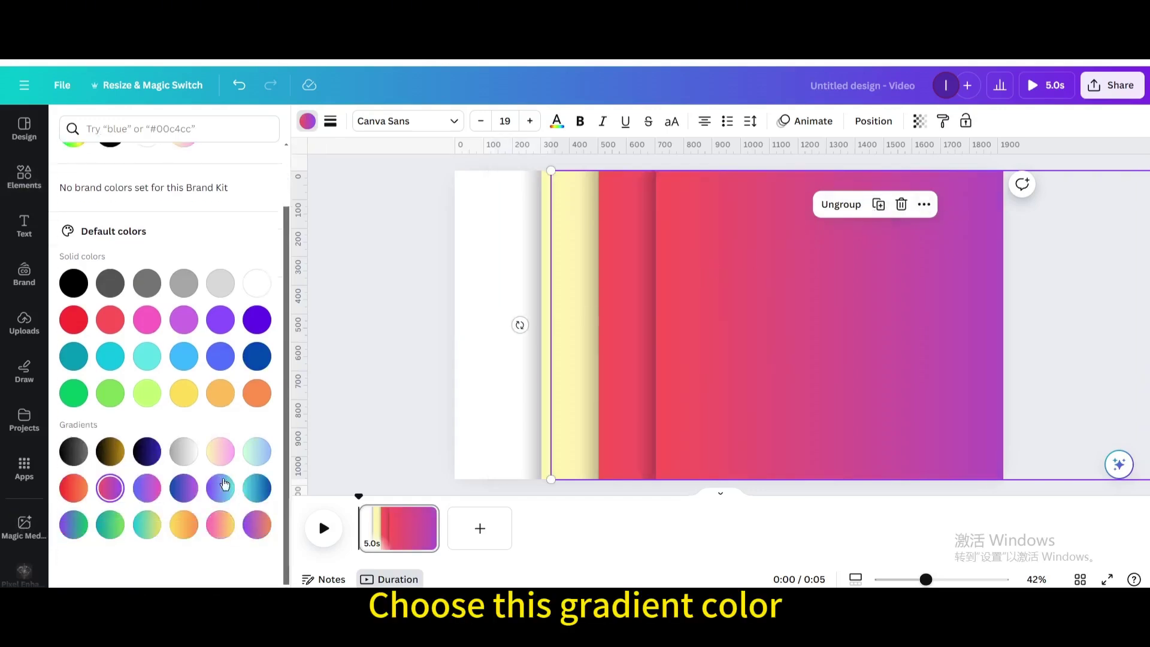
left_click(222, 497)
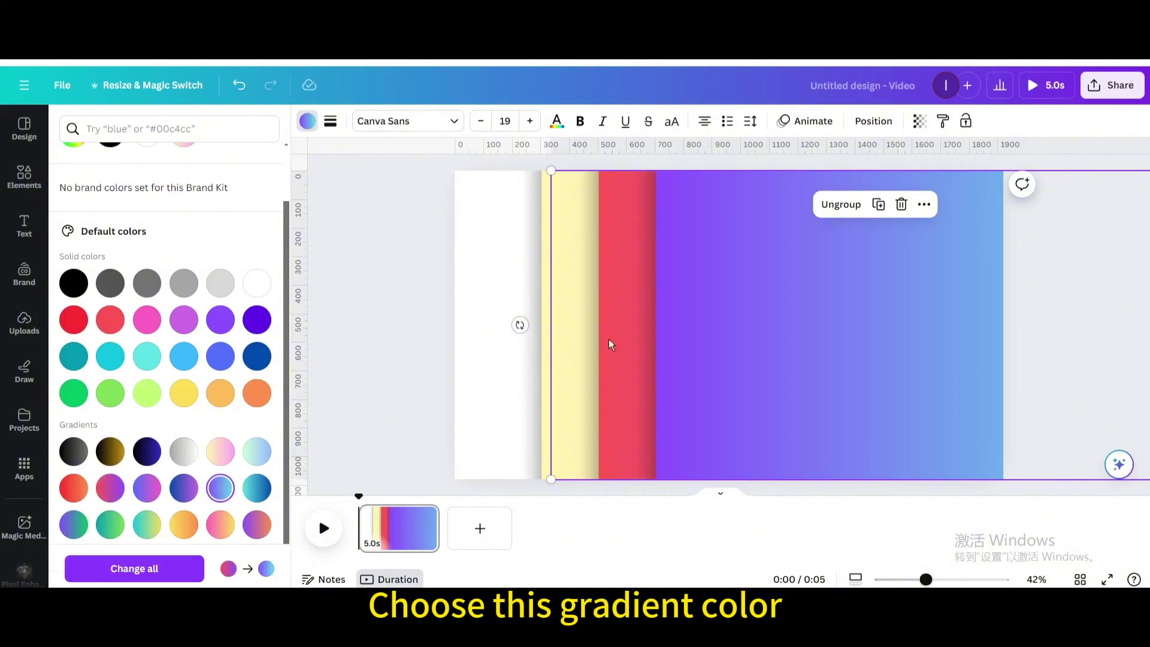
left_click(879, 206)
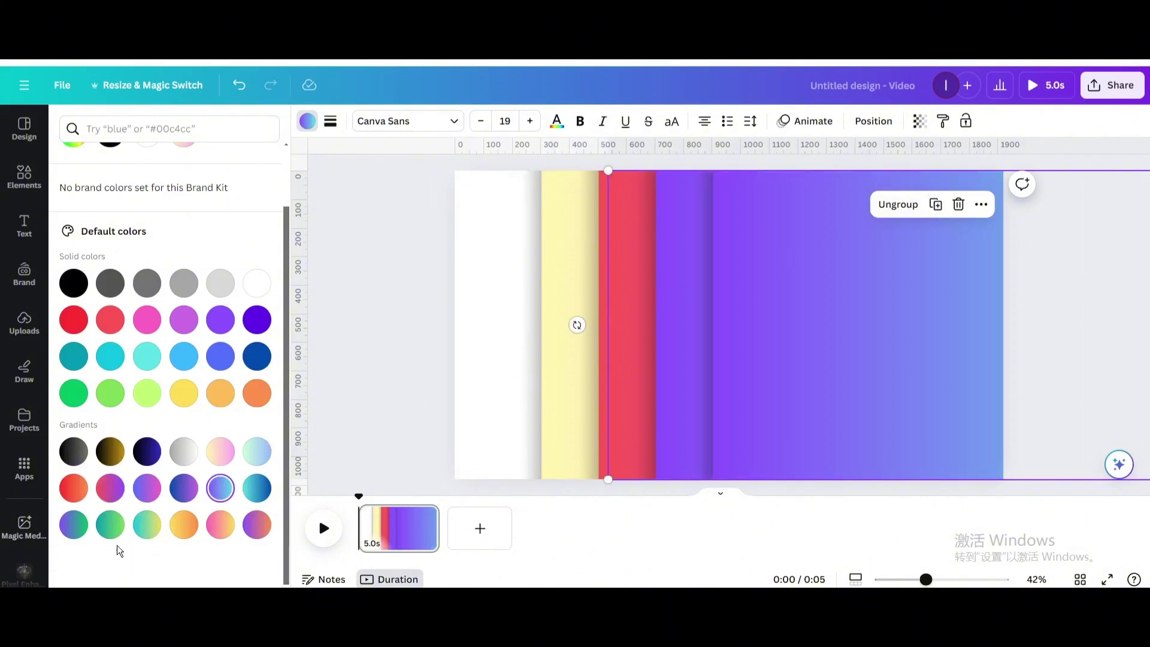
left_click(110, 524)
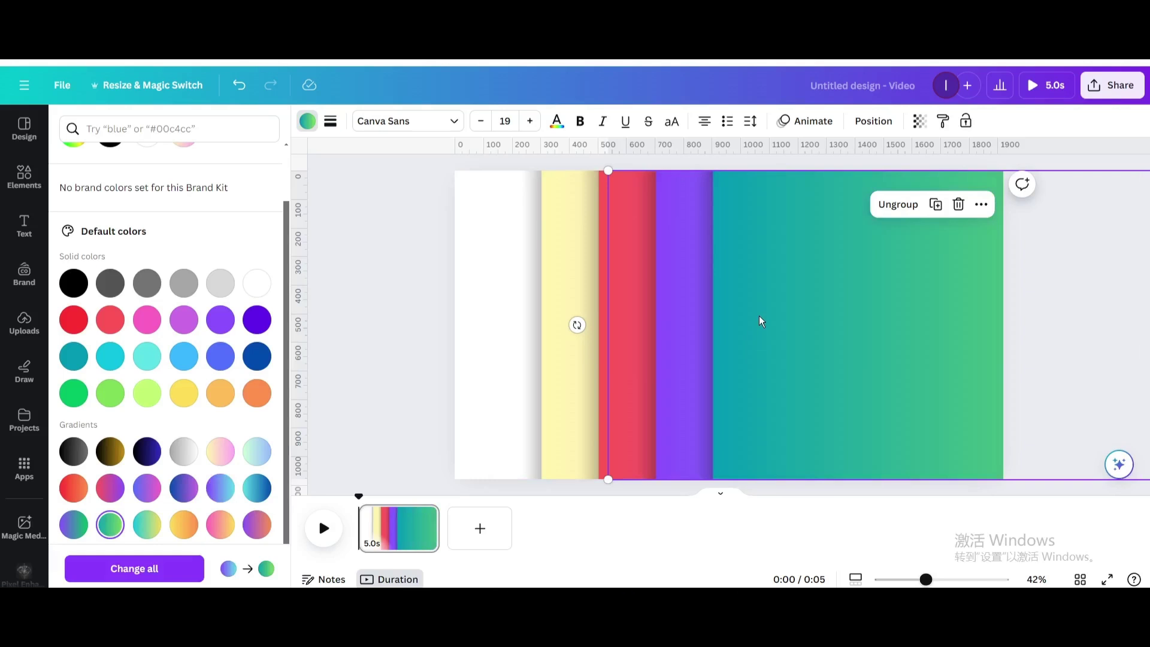
- Line up the yellow, red, purple and teal panels side by side as vertical stripes
left_click_drag(511, 341, 413, 318)
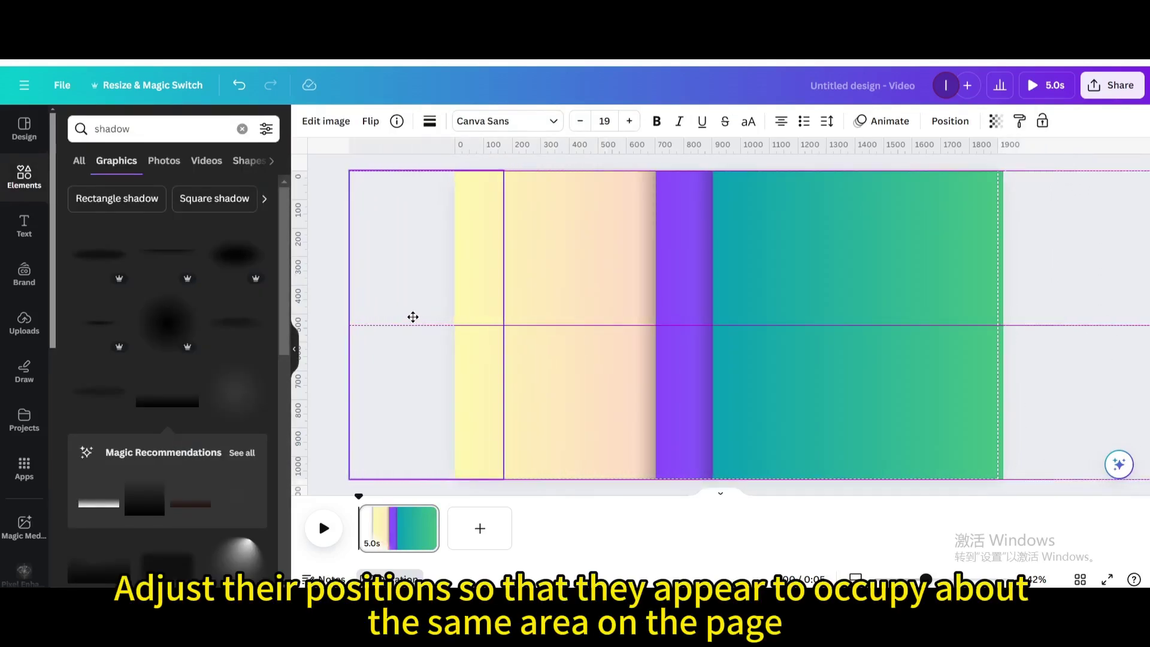
left_click_drag(559, 313, 546, 276)
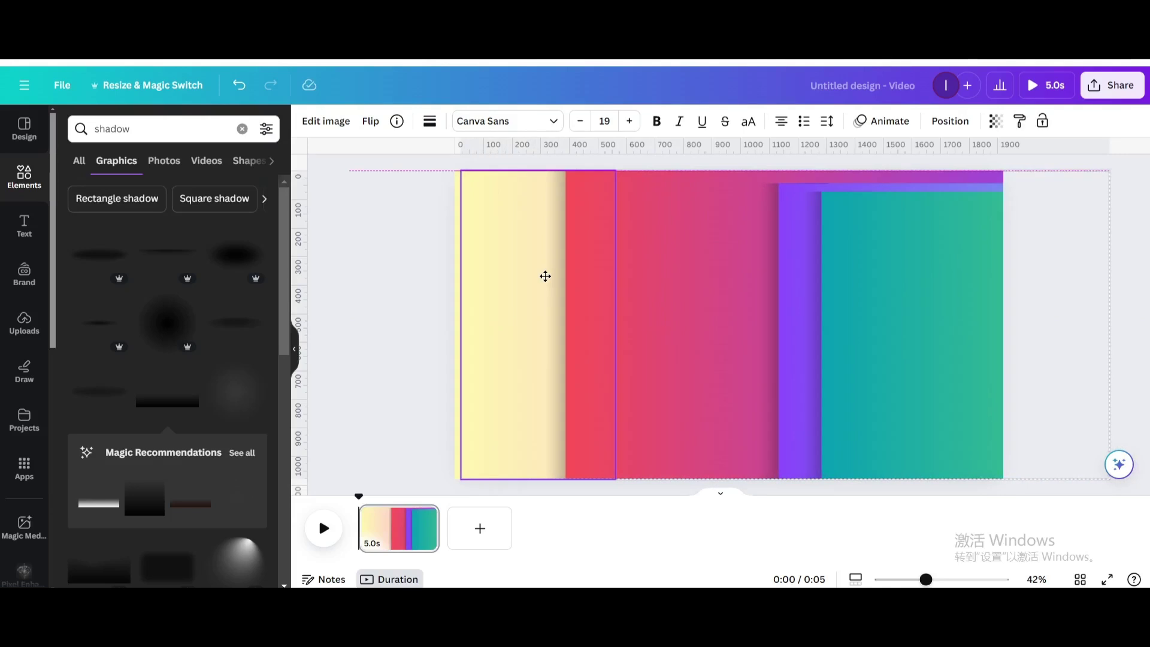
left_click_drag(799, 282, 608, 279)
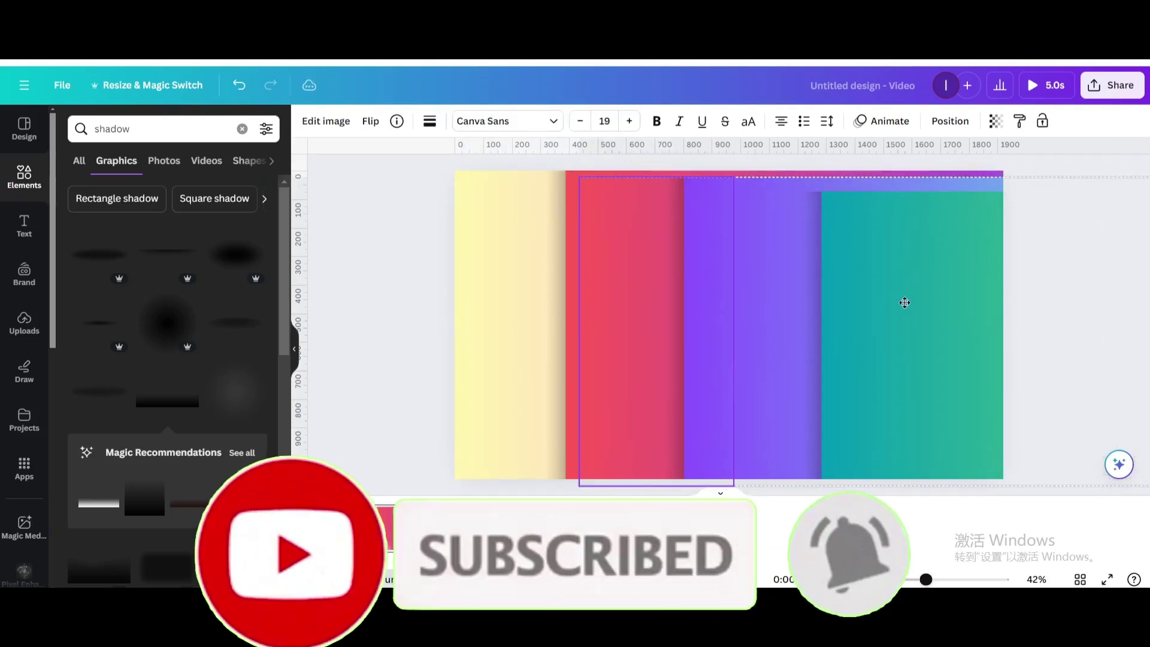
left_click_drag(953, 318, 737, 296)
left_click_drag(611, 321, 608, 298)
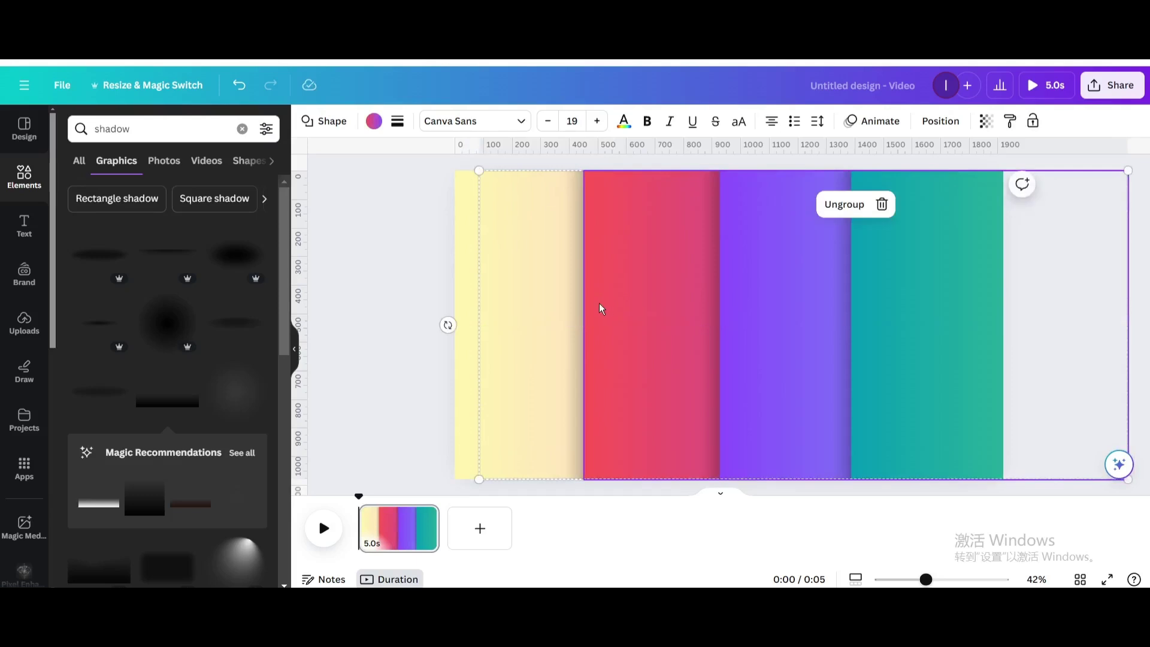
left_click(368, 278)
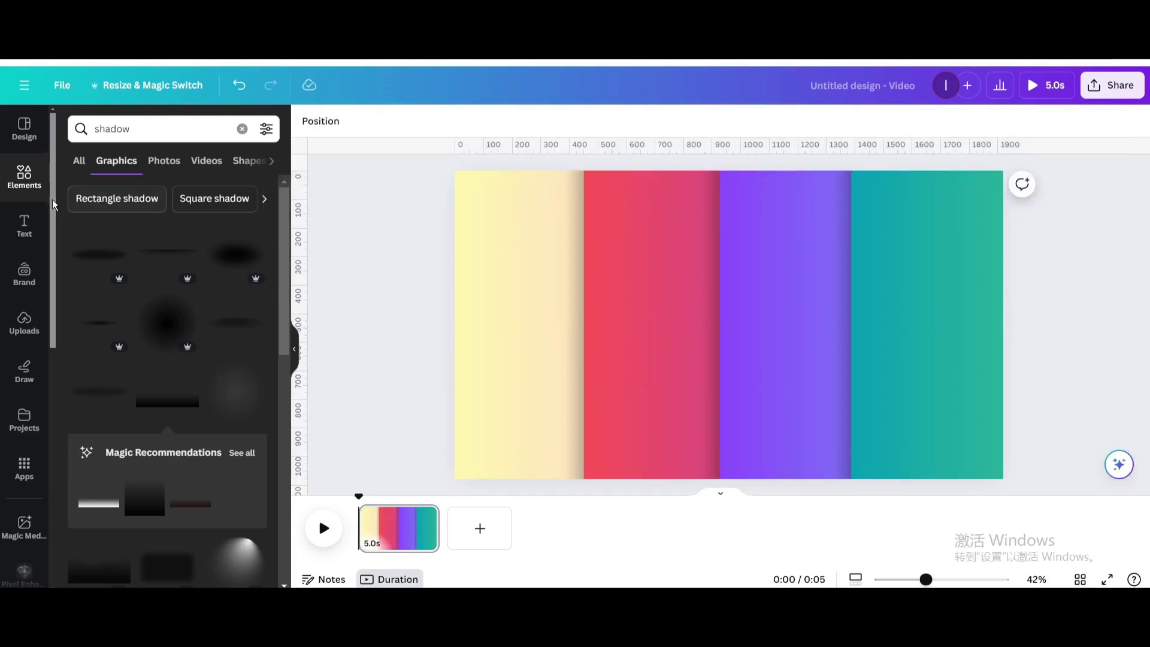
- Add the strawberry from Recently used, shrink it and place it at the yellow panel's bottom
left_click(242, 130)
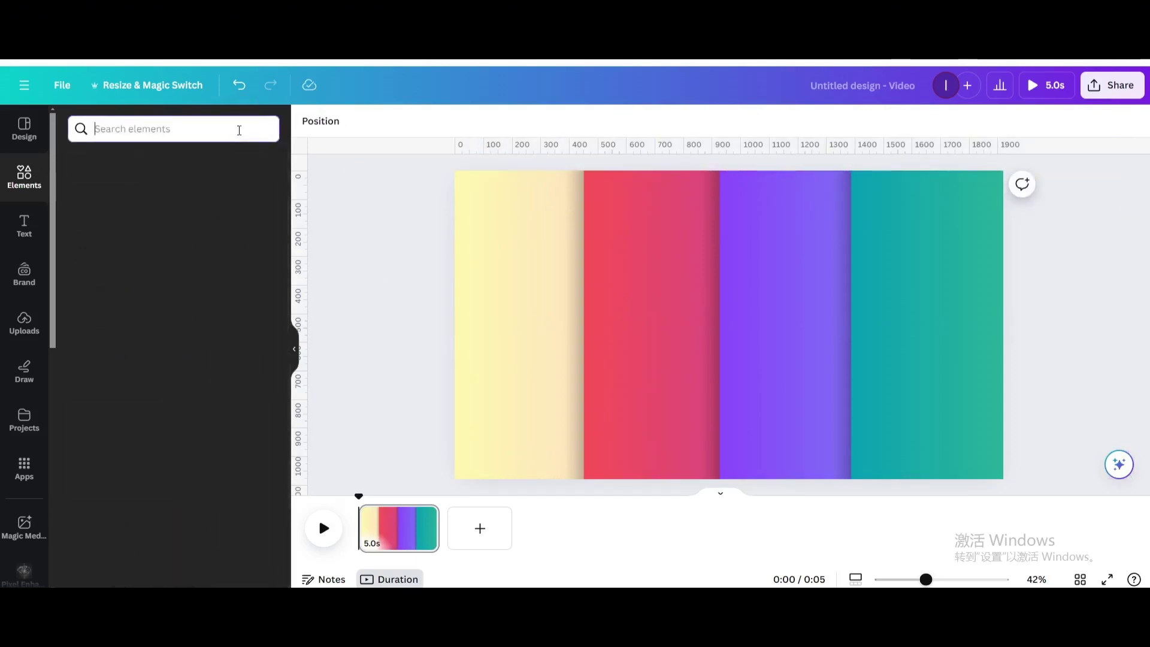
left_click(264, 201)
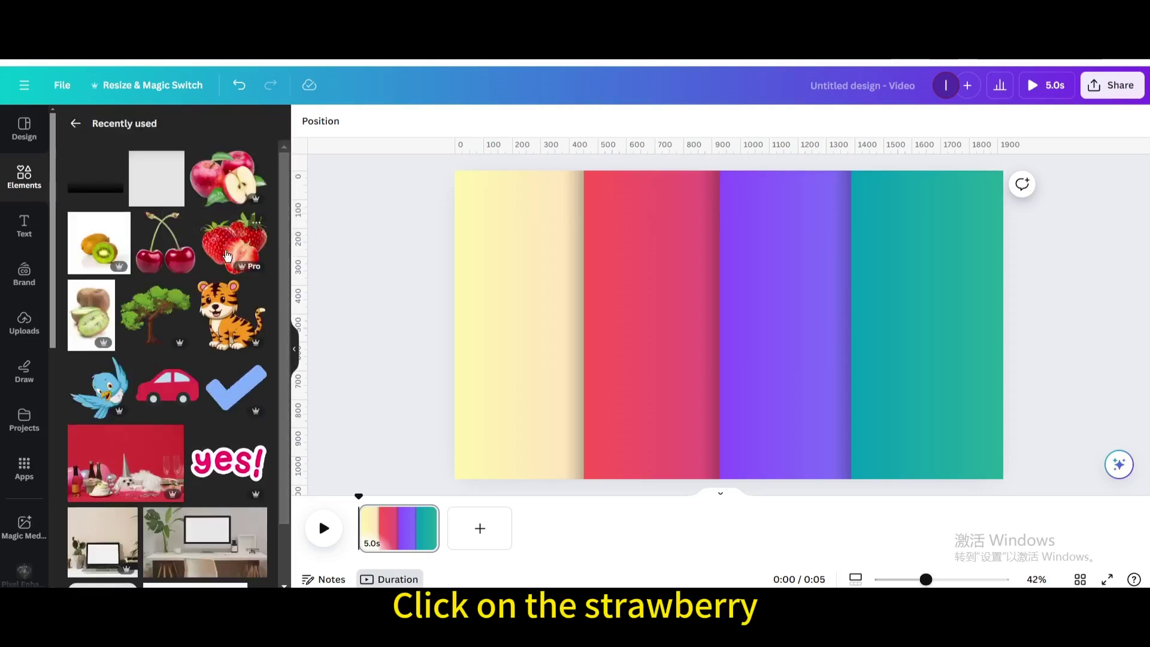
left_click(228, 256)
left_click_drag(598, 203, 747, 341)
left_click_drag(802, 387, 517, 408)
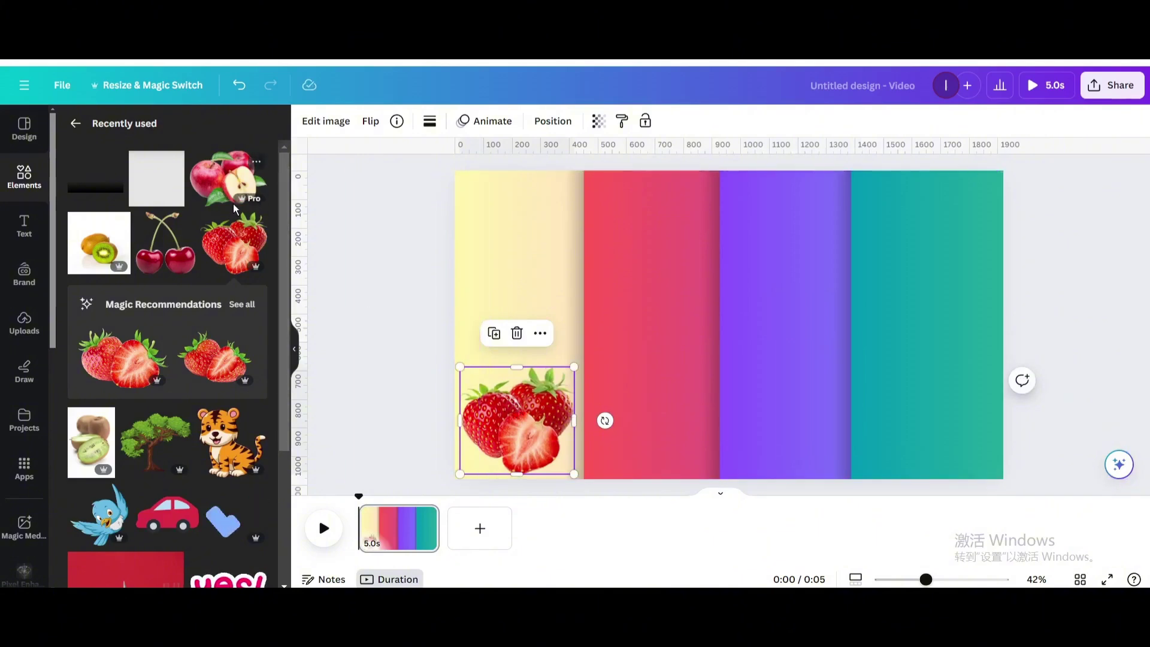
- Add the kiwi image and remove its white background with BG Remover
left_click(108, 258)
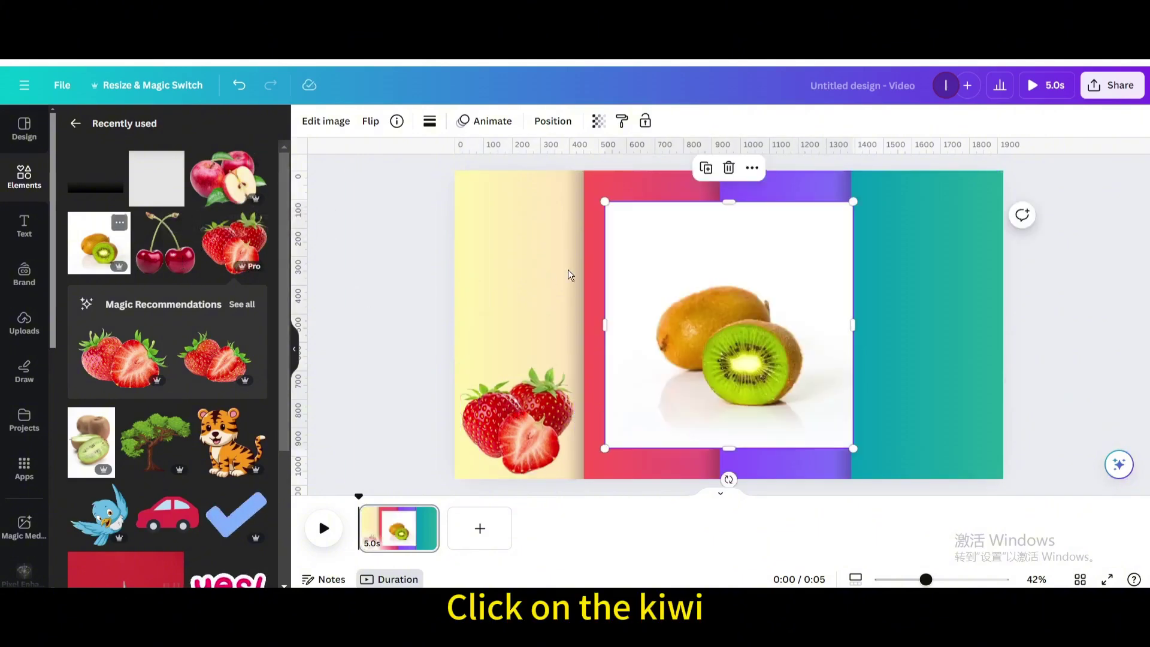
left_click(334, 130)
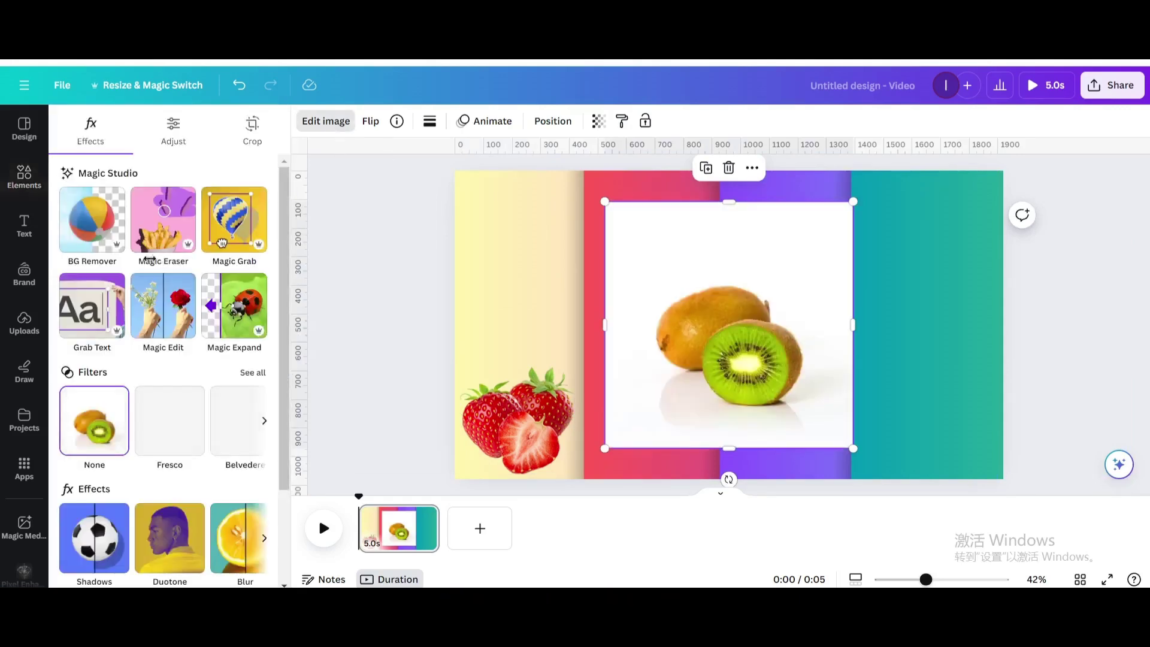
left_click(92, 225)
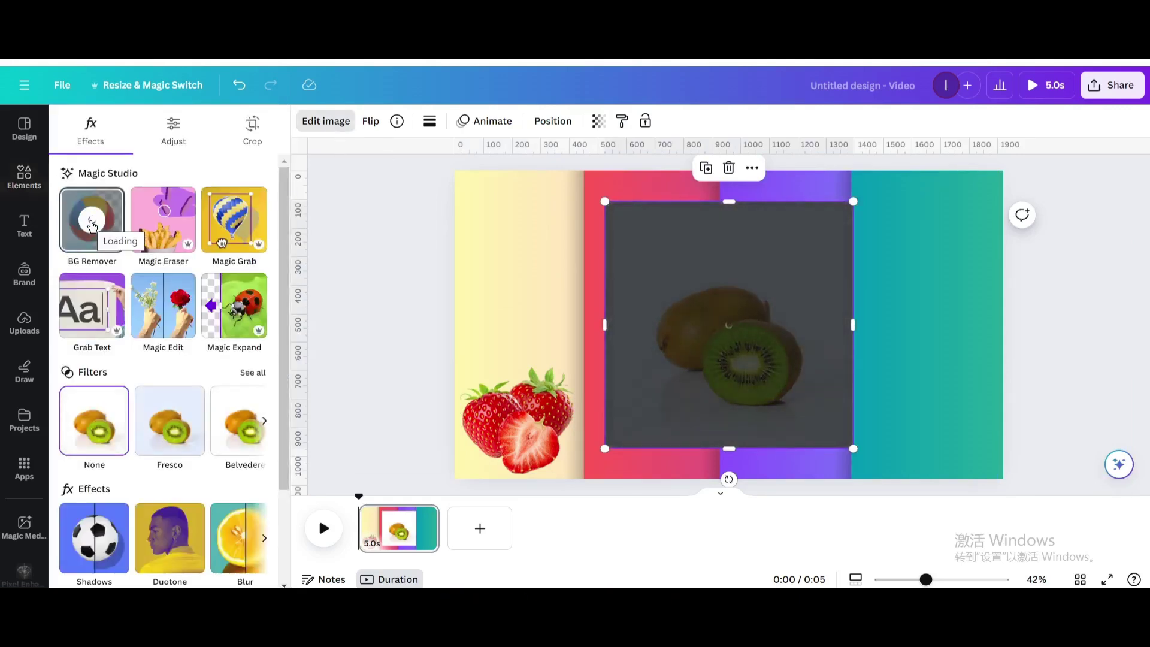
- Crop the kiwi's empty edges on all four sides, shrink it and move it toward the red panel's bottom
left_click_drag(719, 241, 725, 317)
left_click_drag(607, 362, 650, 363)
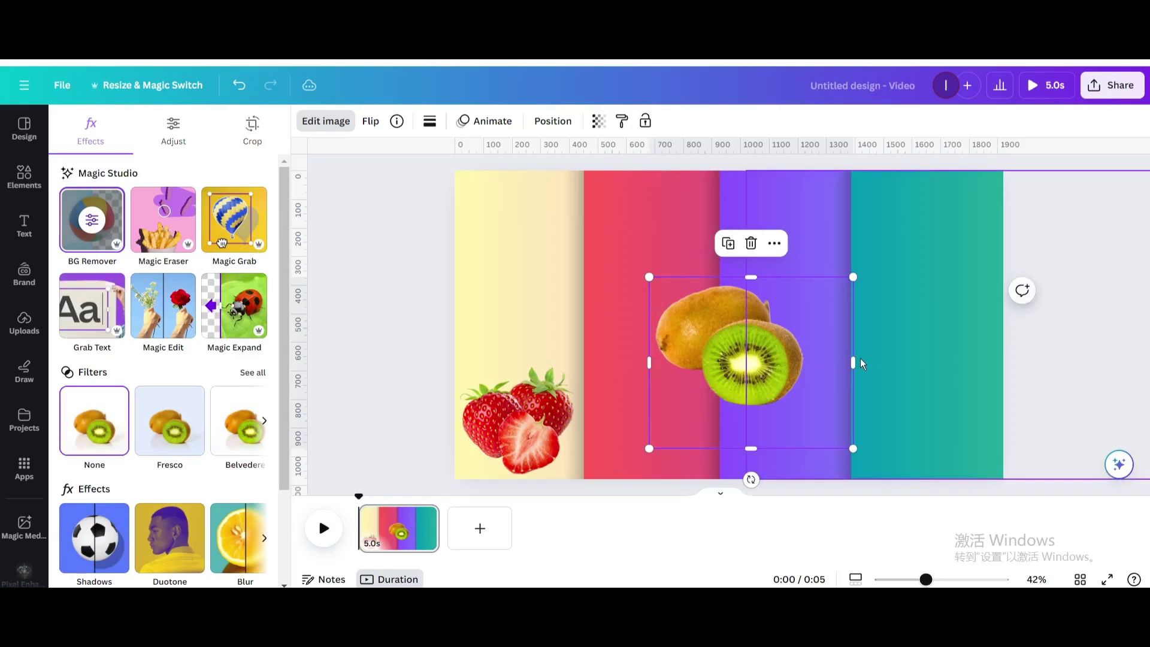
left_click_drag(853, 363, 804, 363)
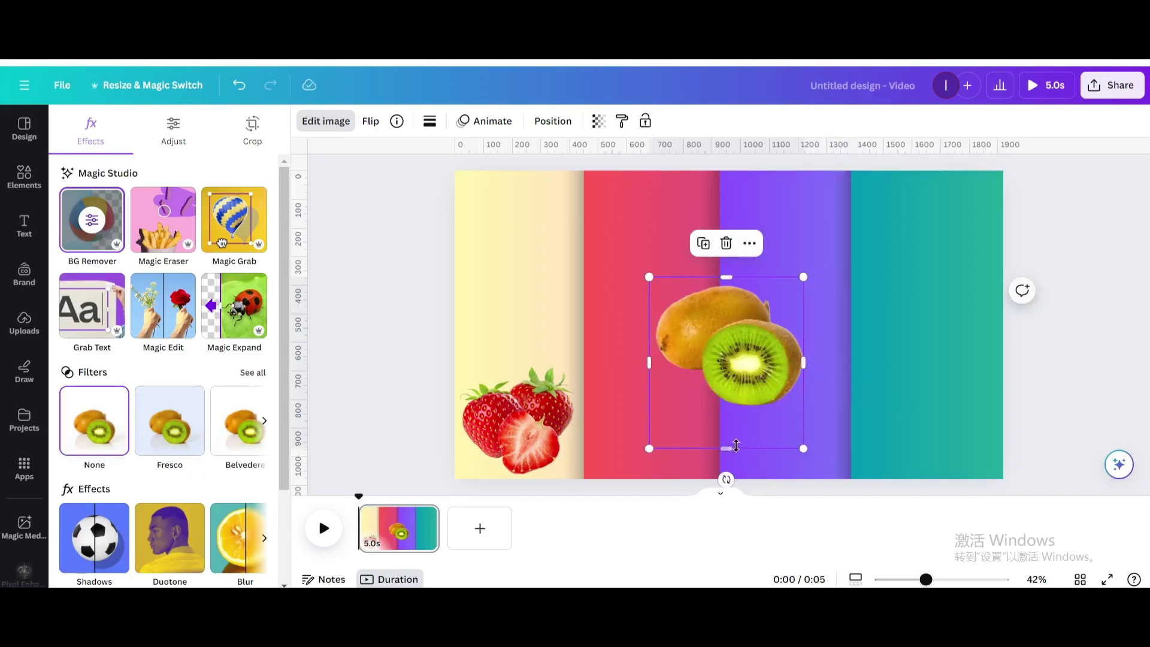
left_click_drag(734, 445, 726, 406)
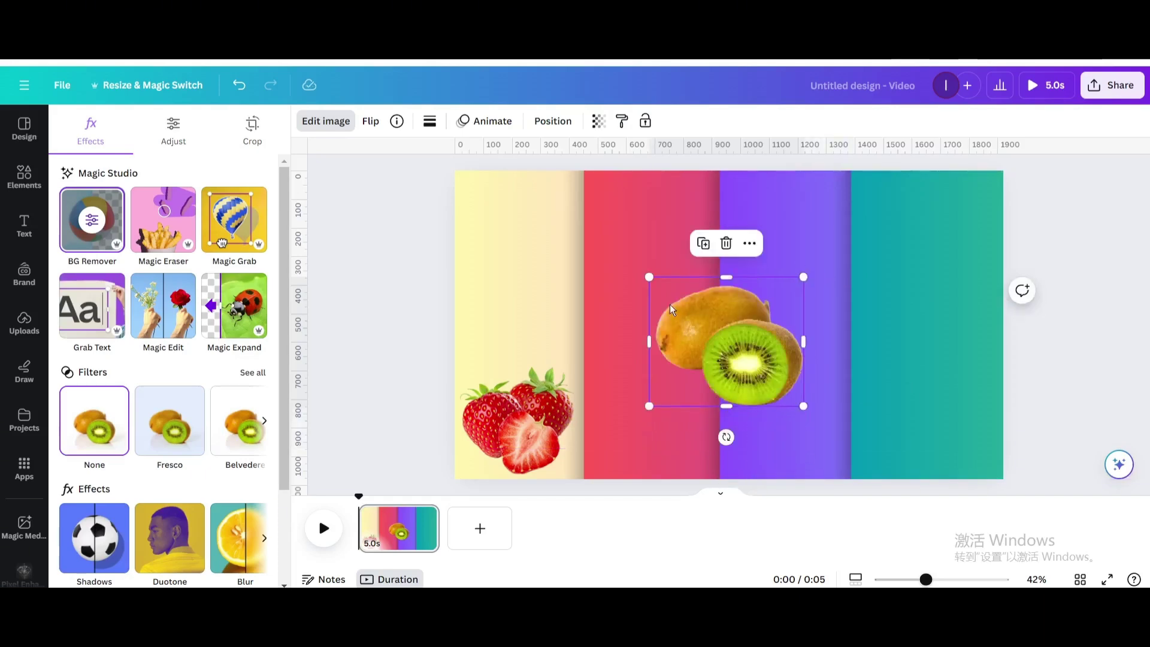
left_click_drag(652, 279, 694, 308)
left_click_drag(683, 397, 658, 426)
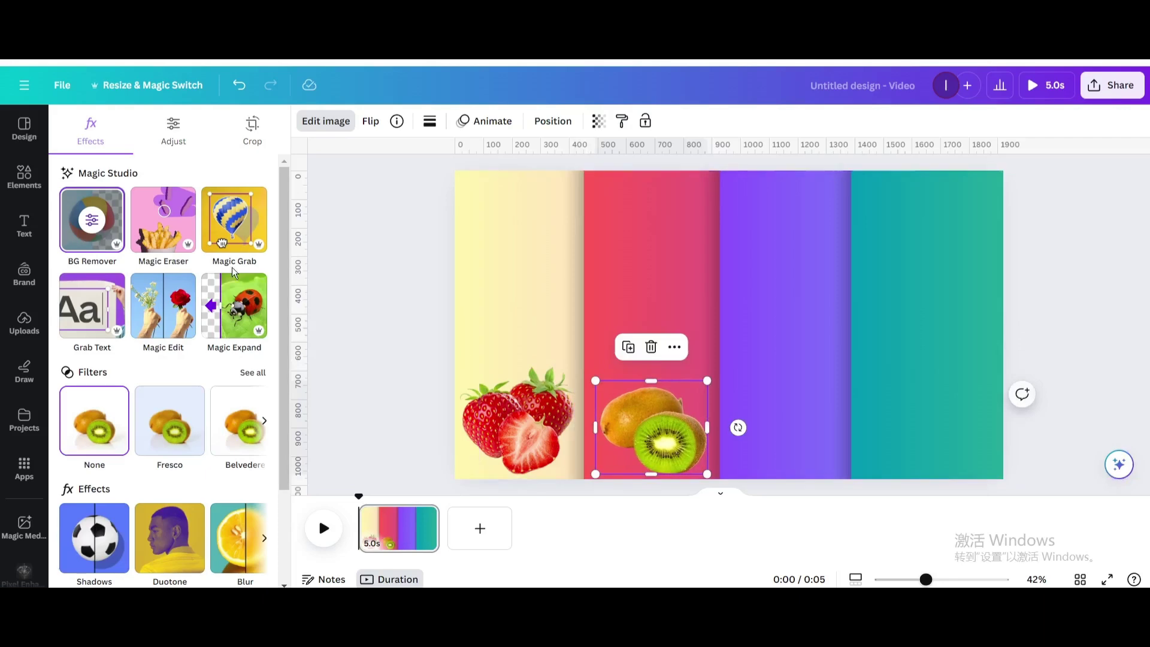
- Add the cherry image, shrink it and place it at the purple panel's bottom
left_click(24, 177)
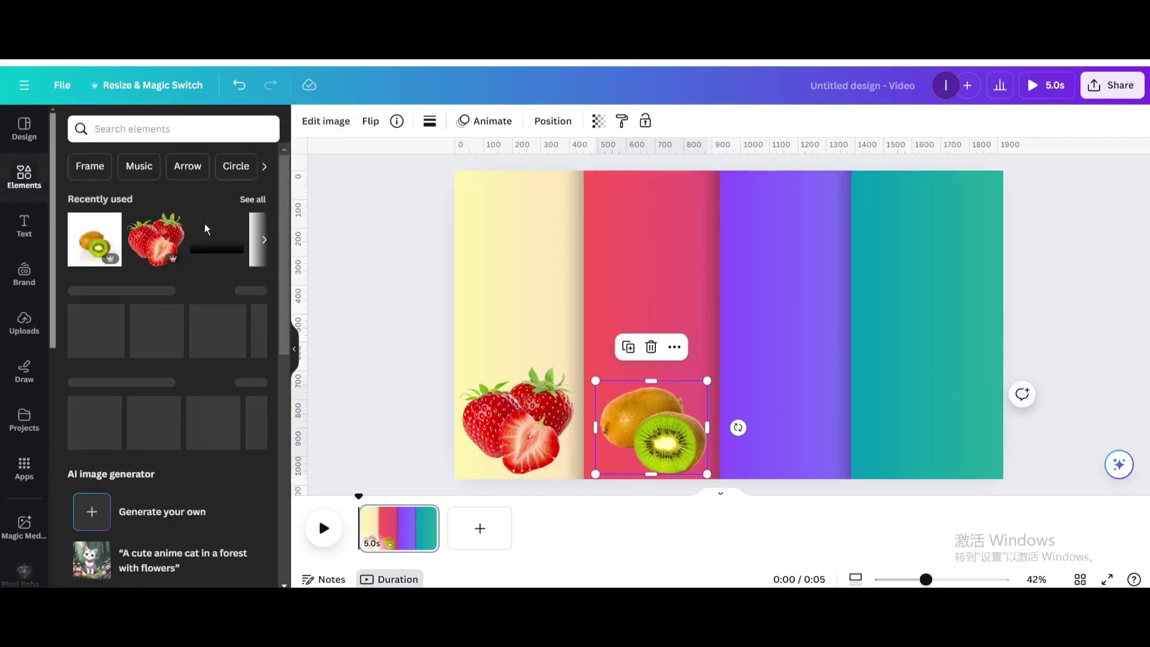
left_click(251, 201)
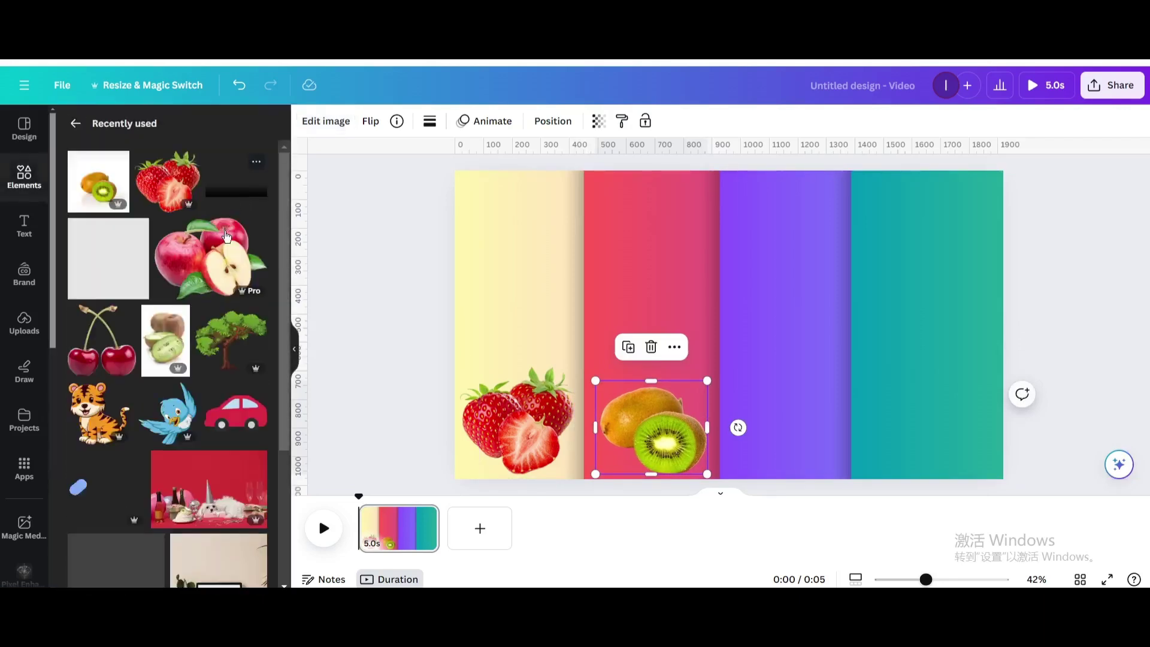
left_click(94, 358)
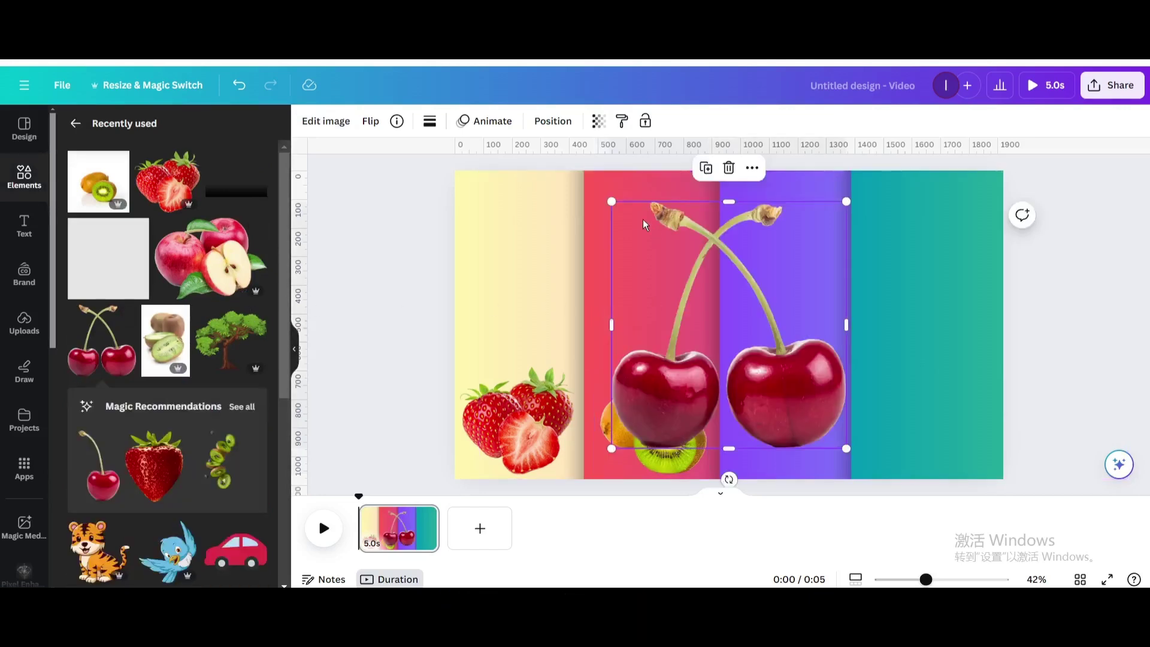
left_click_drag(647, 224, 726, 357)
left_click_drag(803, 389, 793, 426)
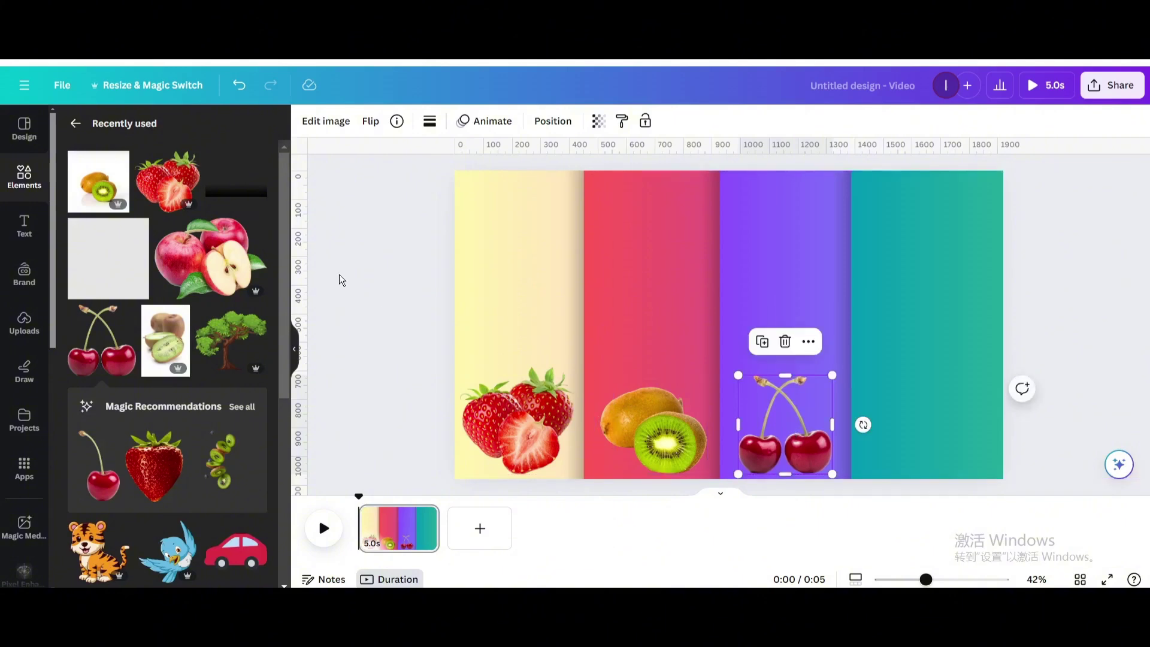
- Add the apple image, shrink it and place it at the green panel's bottom
left_click(210, 259)
left_click_drag(583, 213, 786, 367)
left_click_drag(855, 392, 936, 426)
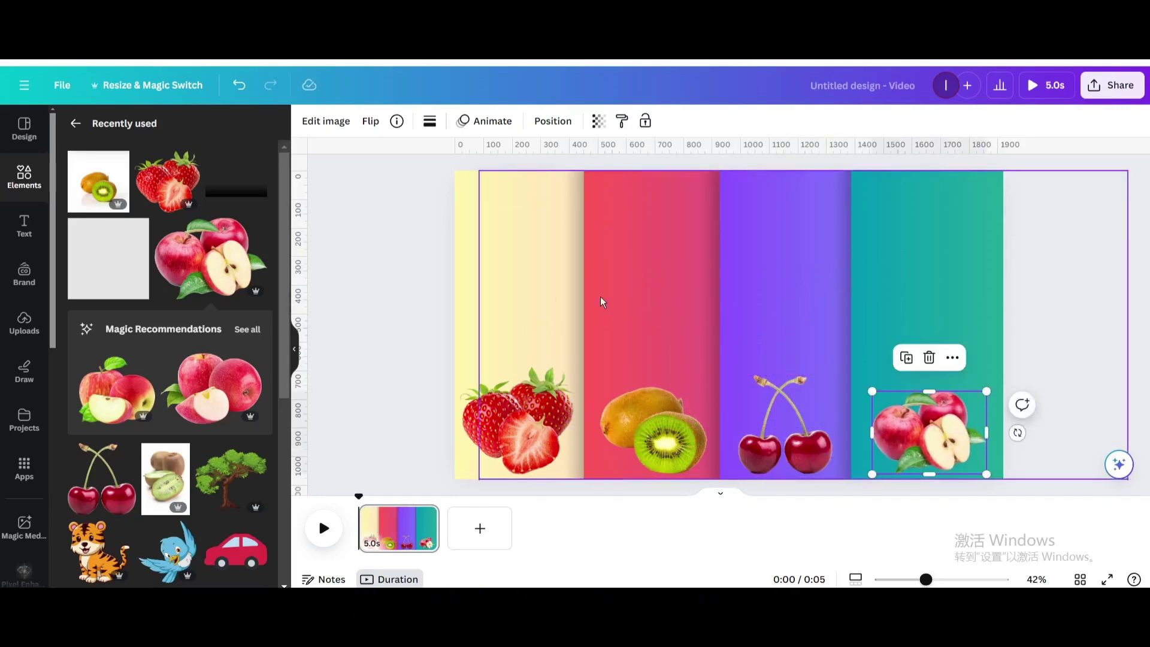
- Add a heading text box reading 'Strawberry'
left_click(22, 222)
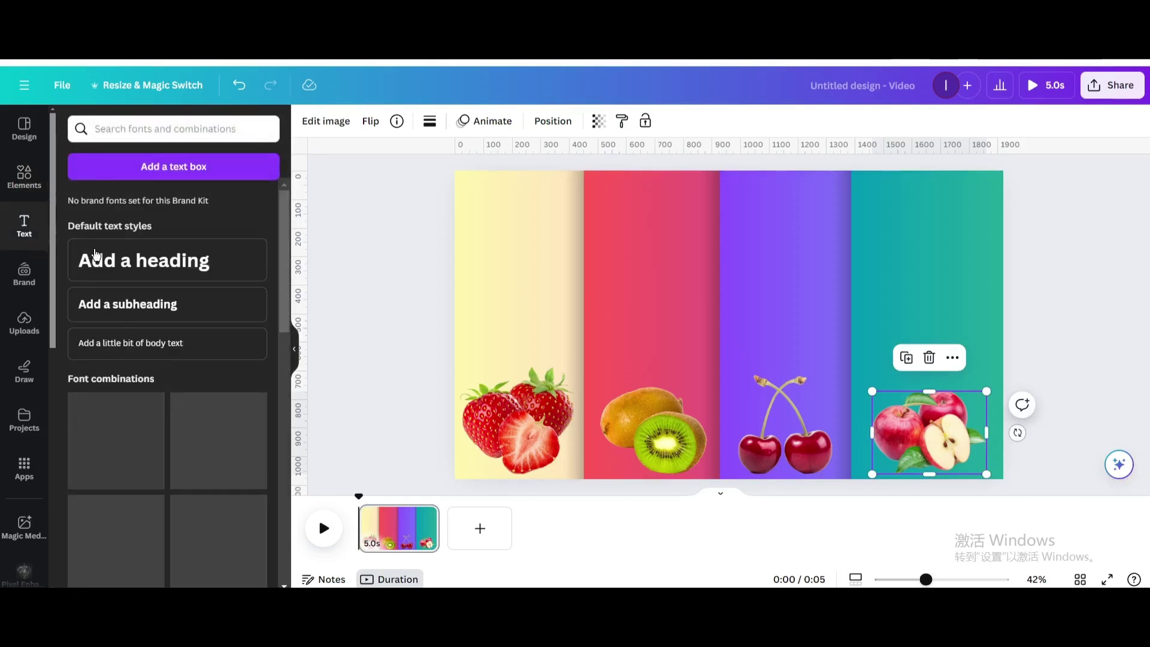
left_click(102, 255)
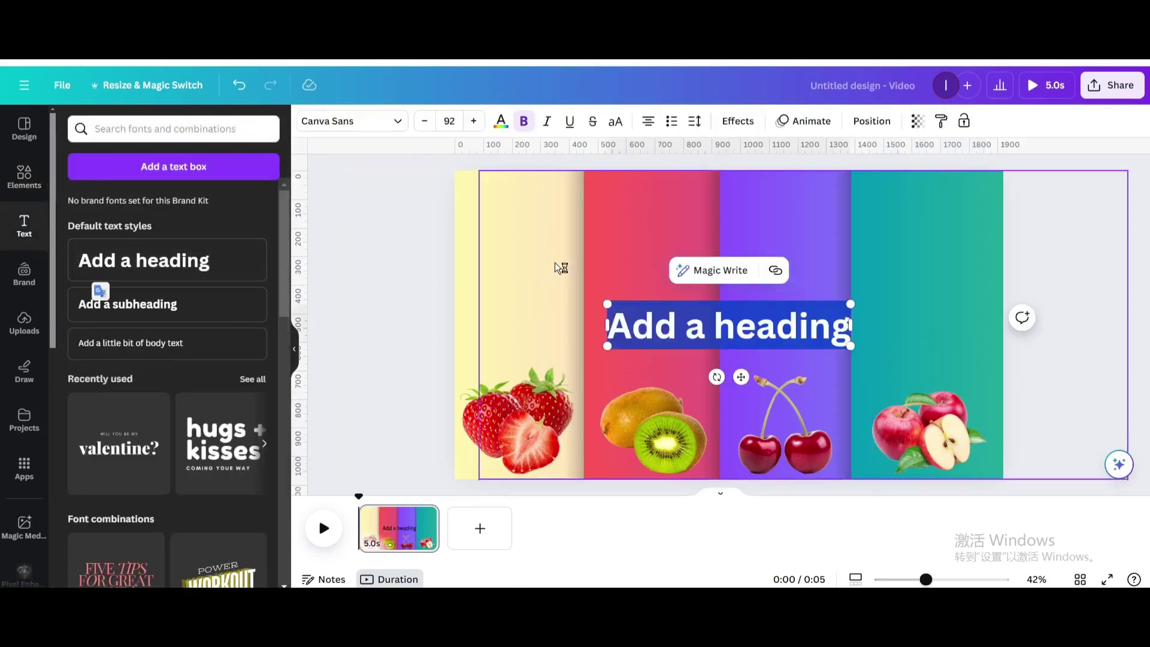
type("straw")
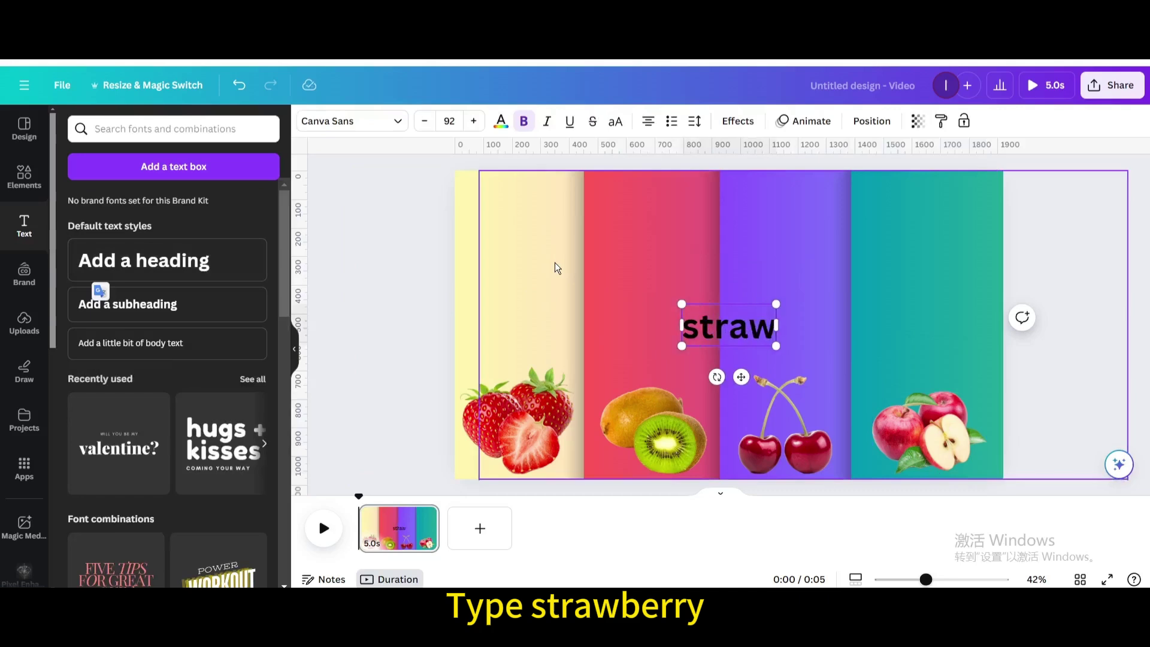
type("berr")
key("BackSpace")
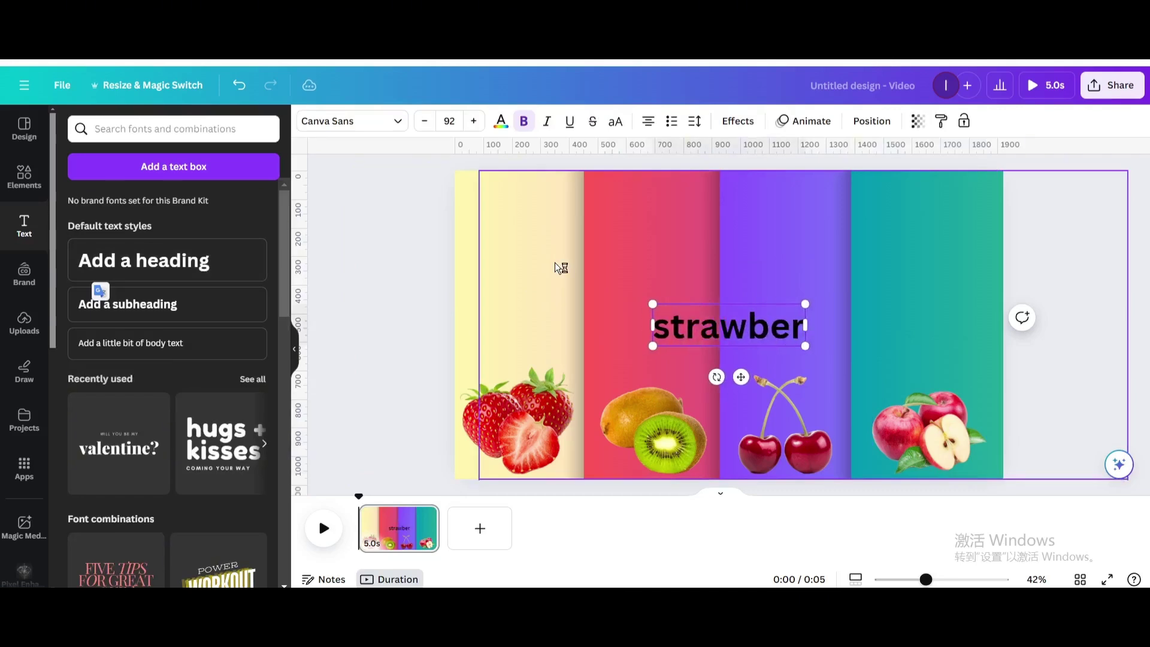
type("ry")
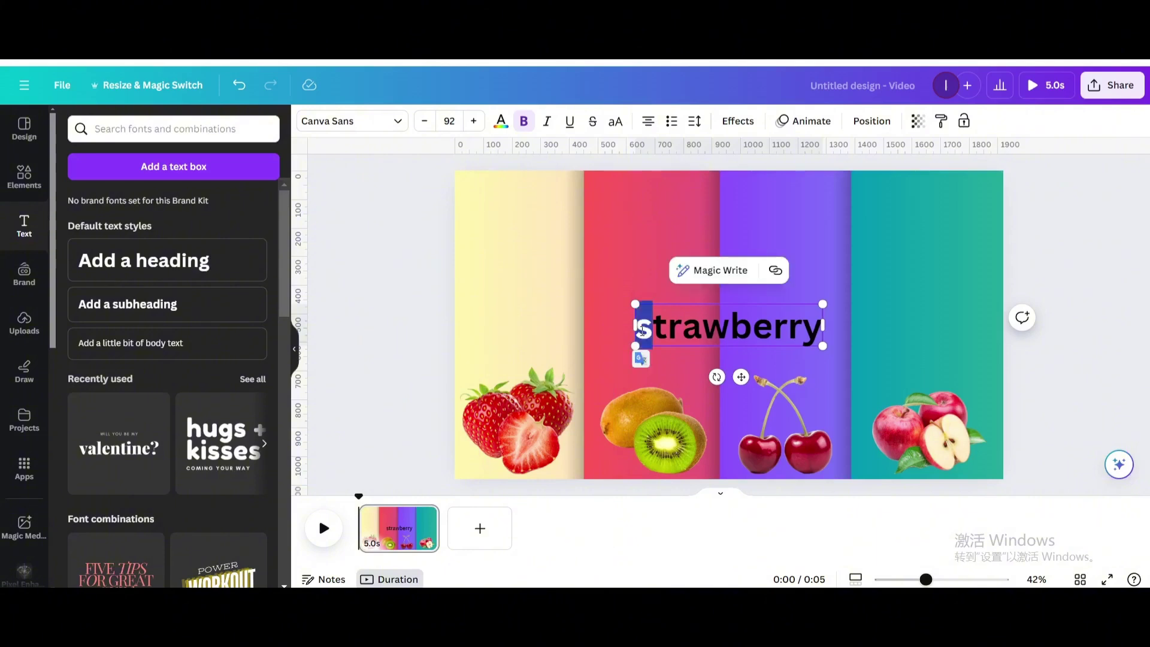
type("S")
left_click(621, 311)
- Set the title to Rundeck font, add a line break, and shrink it to size 20 on the yellow stripe
left_click(663, 324)
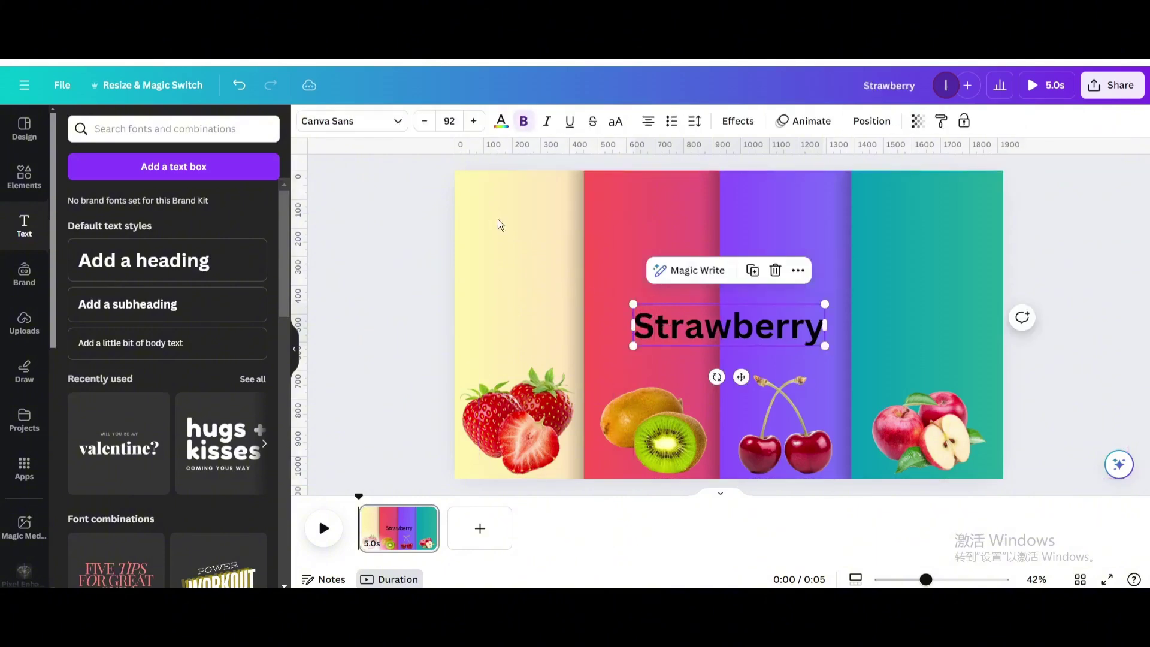
left_click(408, 121)
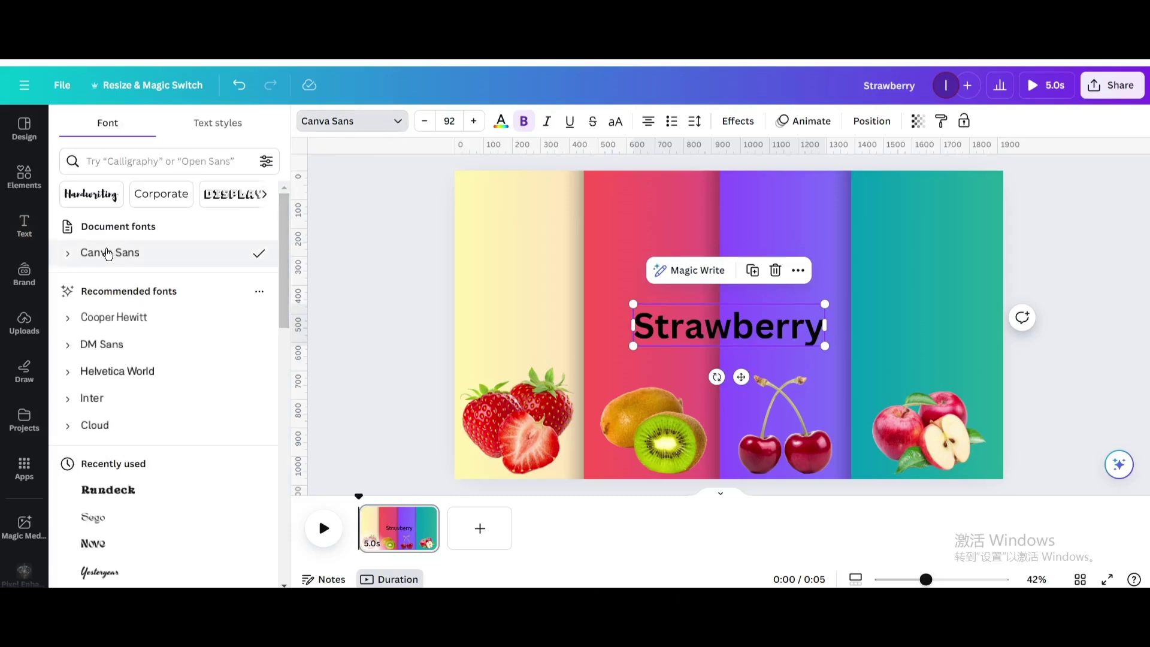
left_click(129, 490)
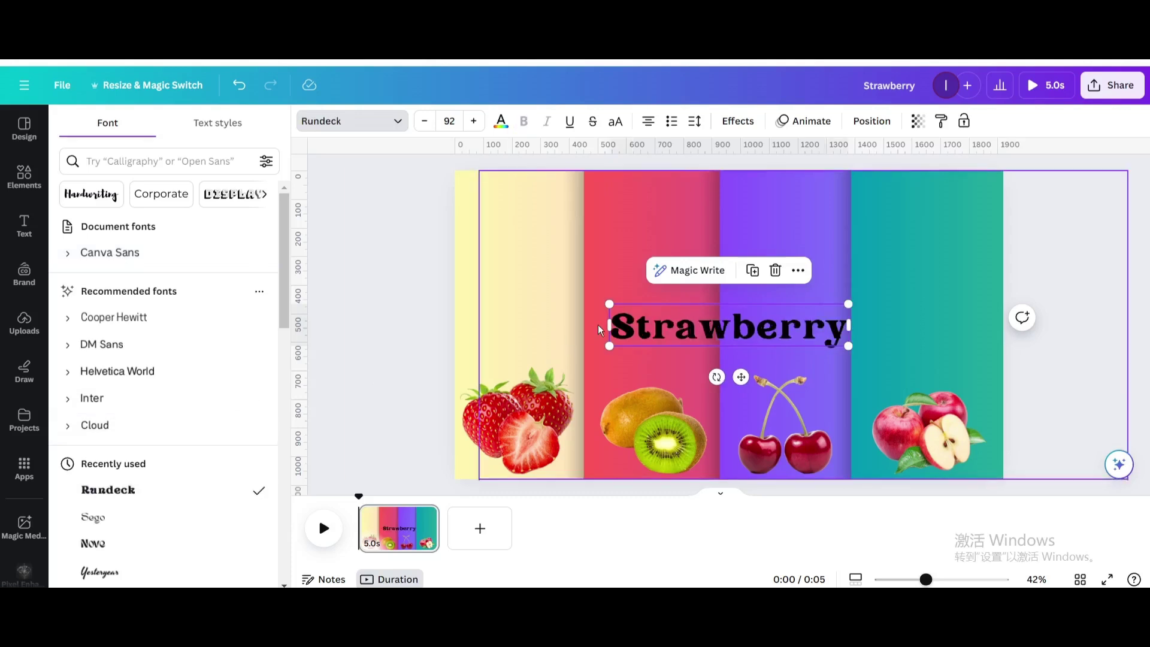
double_click(844, 333)
left_click(845, 334)
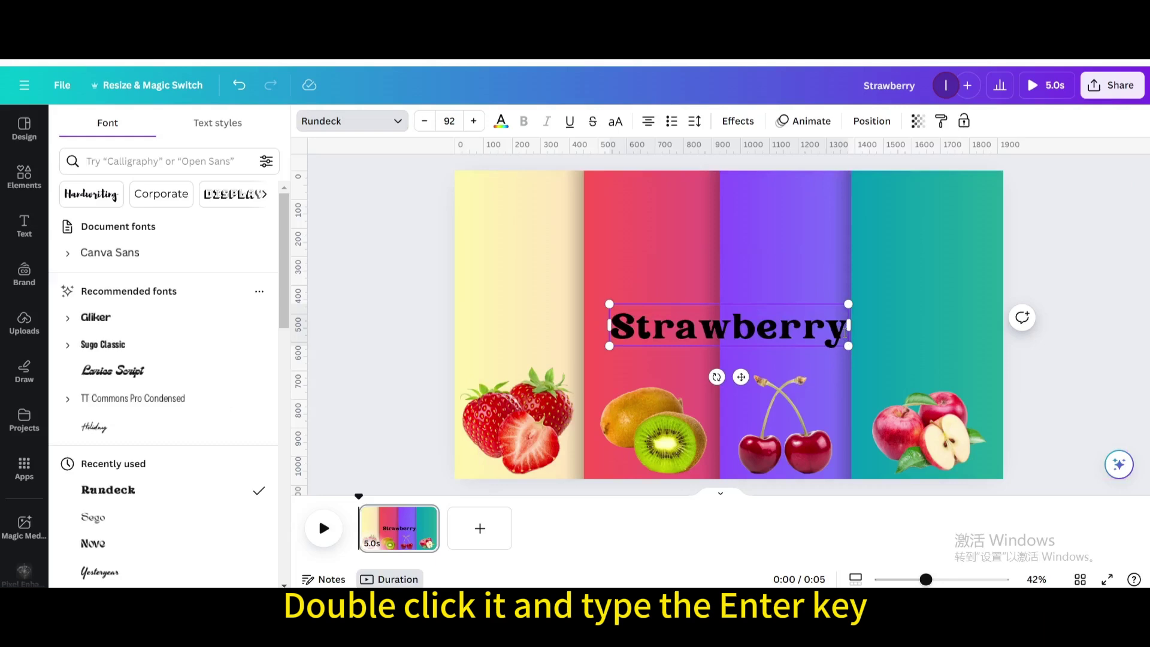
key("Return")
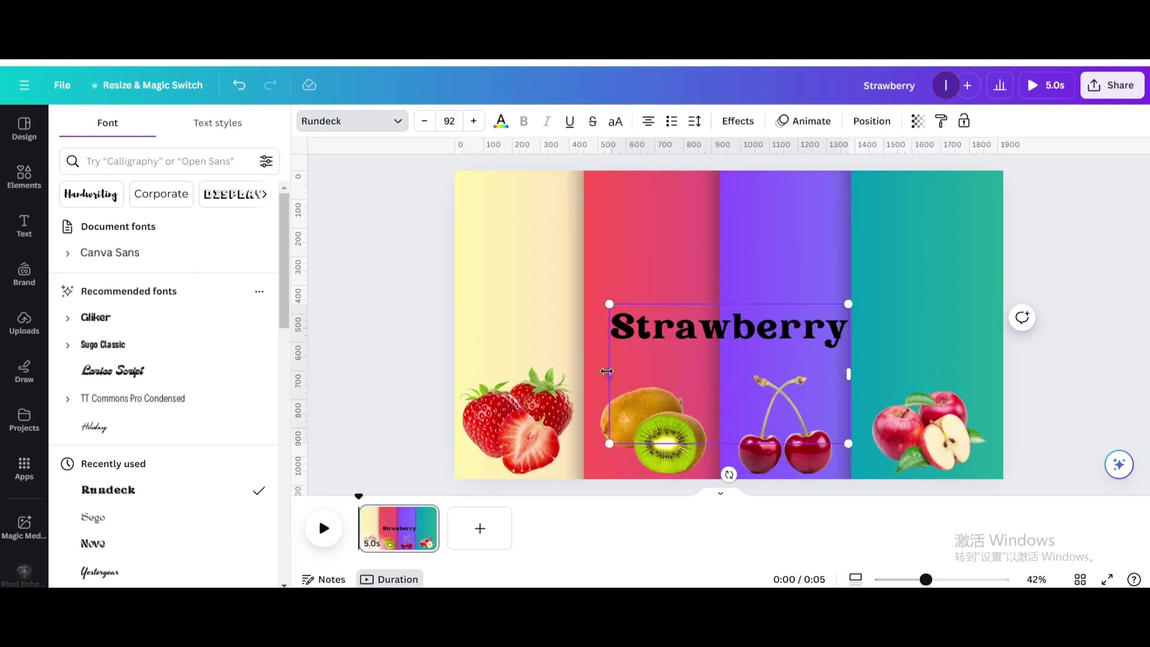
left_click_drag(609, 374, 525, 373)
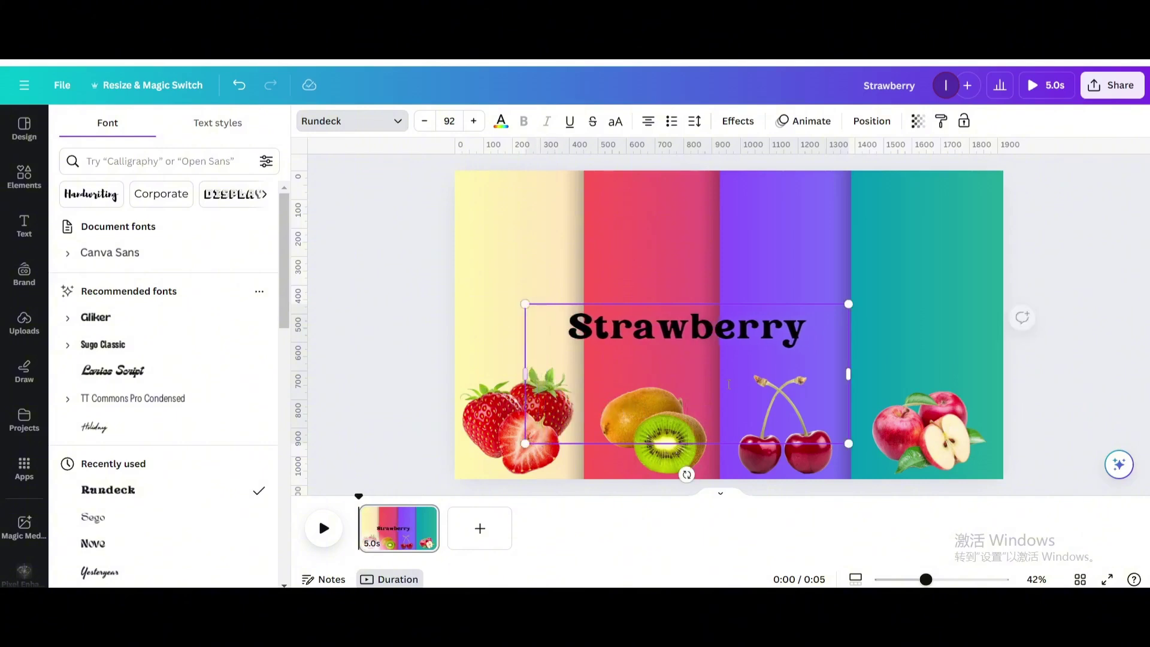
left_click_drag(848, 444, 537, 330)
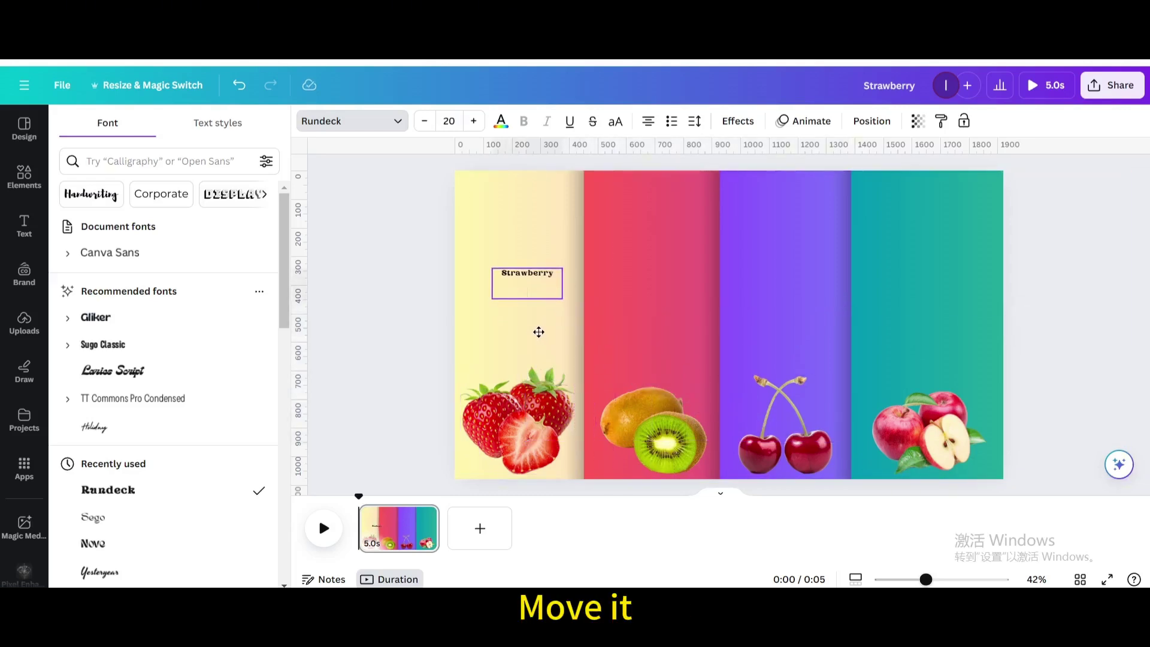
left_click(527, 289)
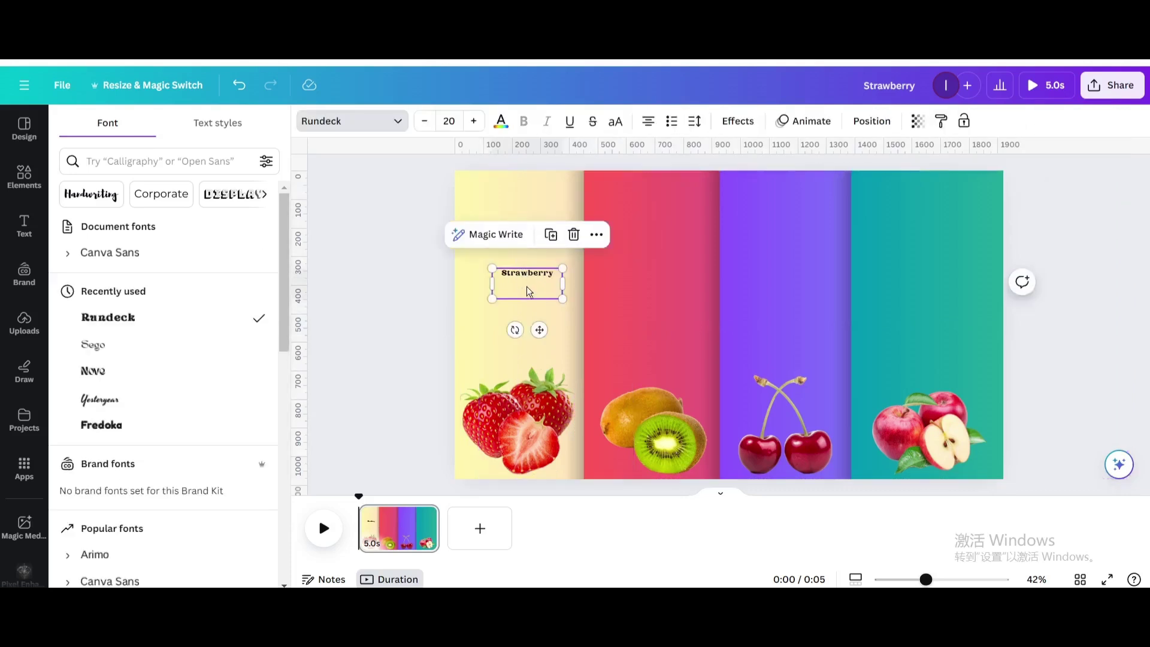
- Duplicate the Strawberry title onto the red, purple and teal panels
left_click(555, 239)
left_click_drag(537, 285, 659, 281)
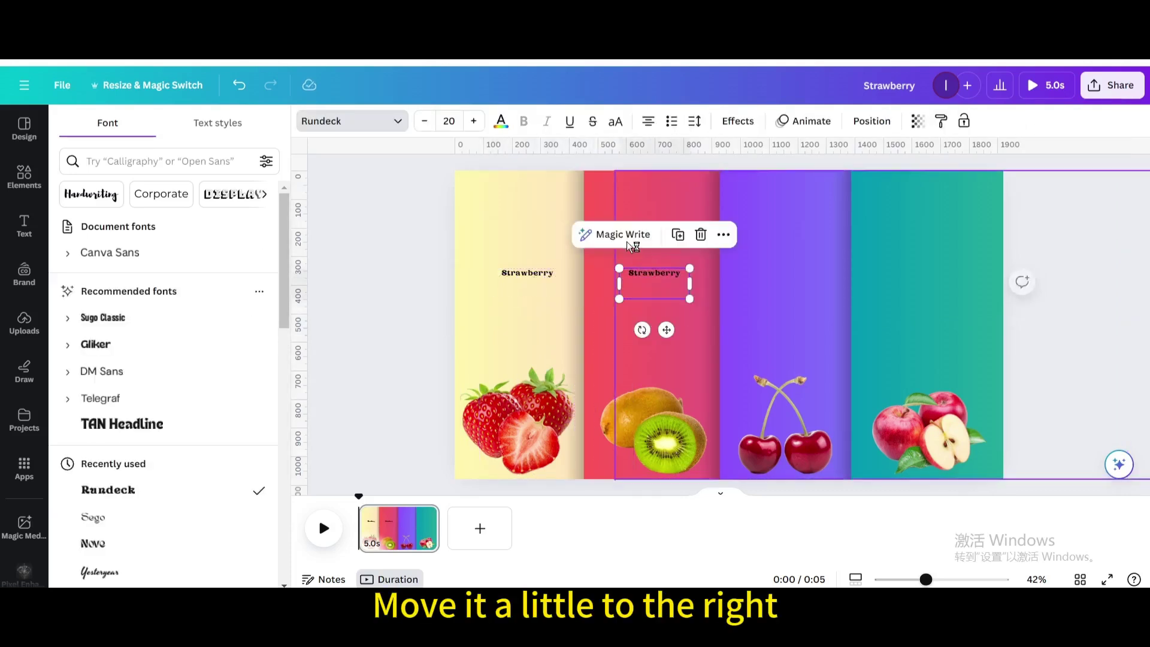
left_click(679, 234)
left_click(800, 239)
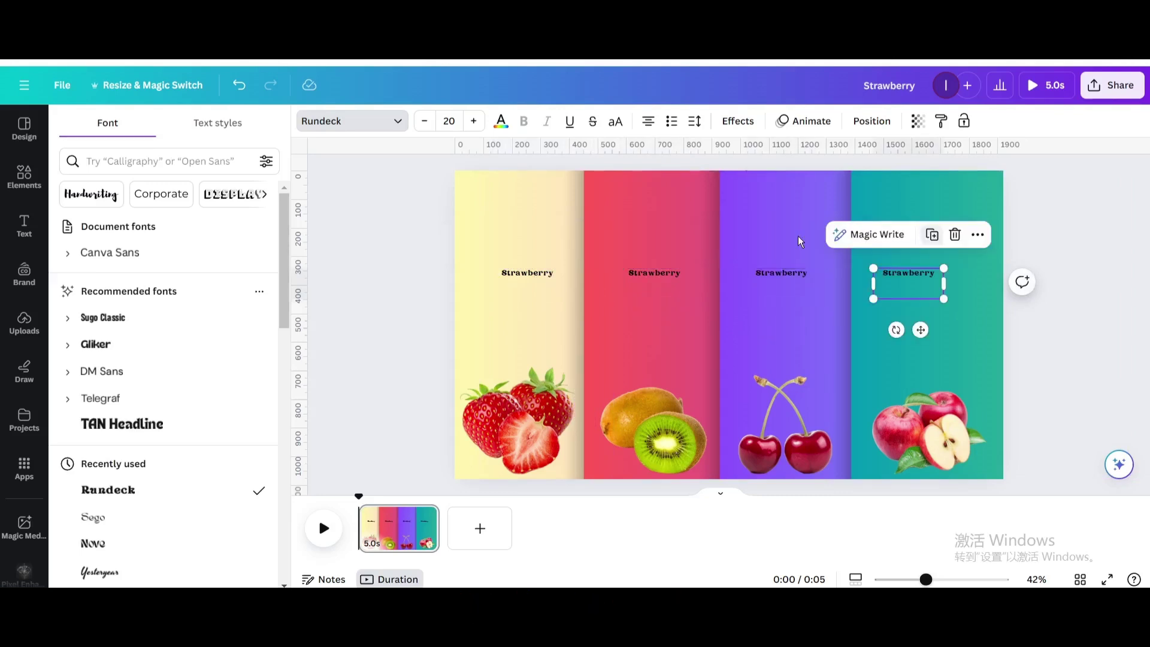
- Retitle the red panel 'kivi' and the purple panel 'Cherry'
left_click(666, 273)
left_click(676, 273)
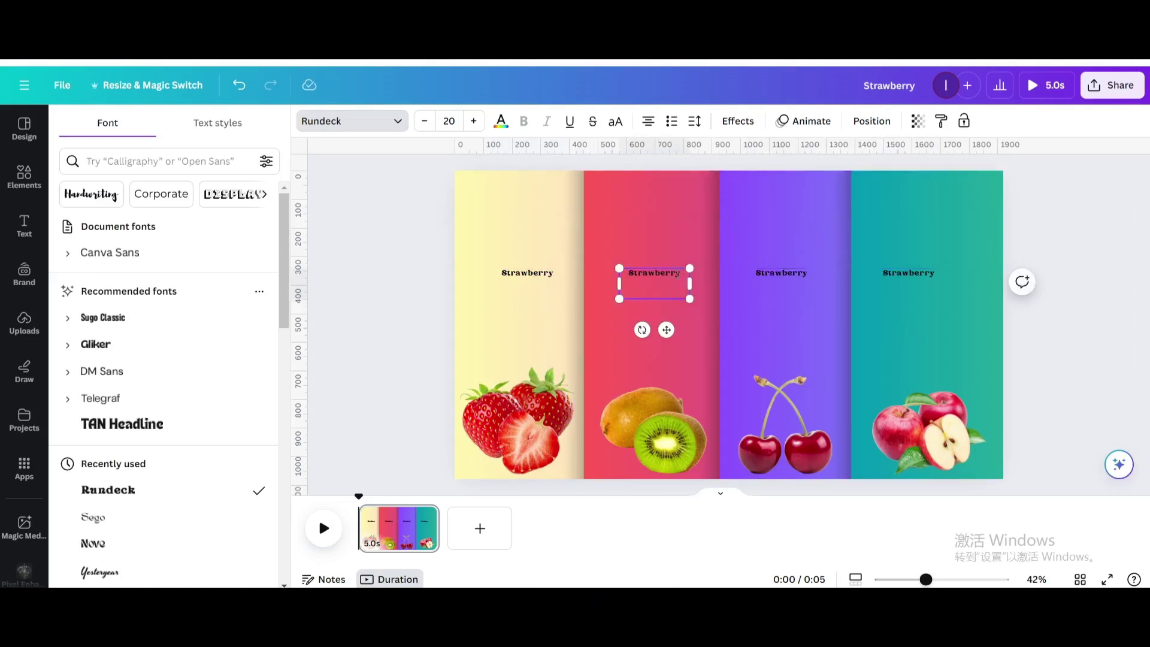
left_click_drag(629, 272, 630, 272)
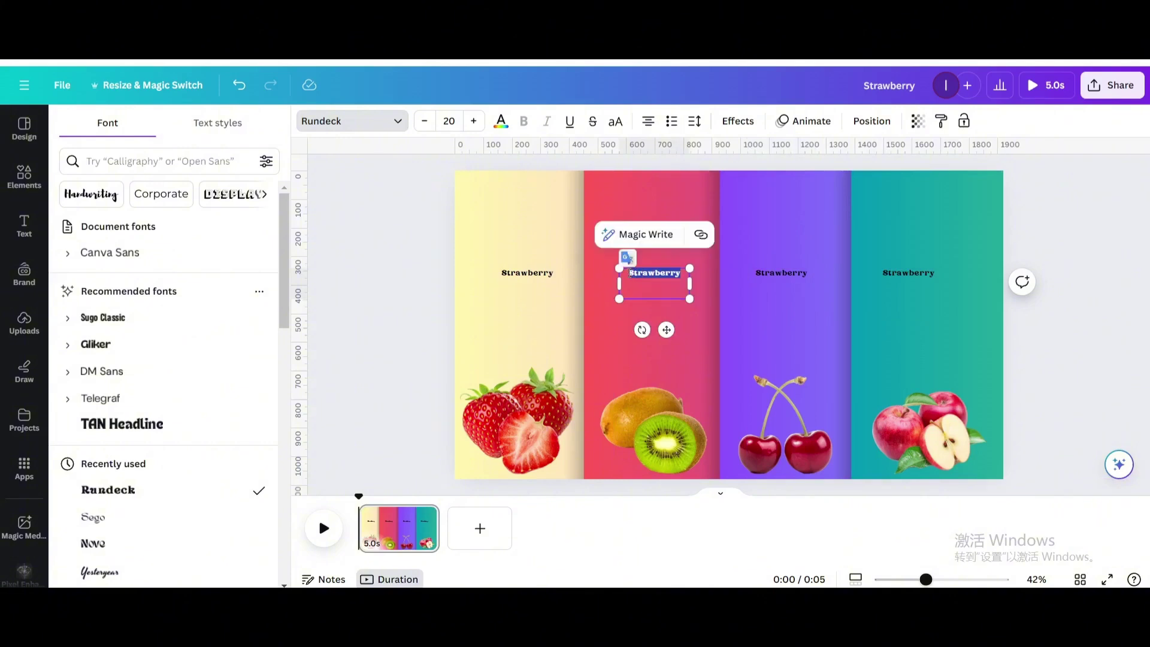
type("kiwi")
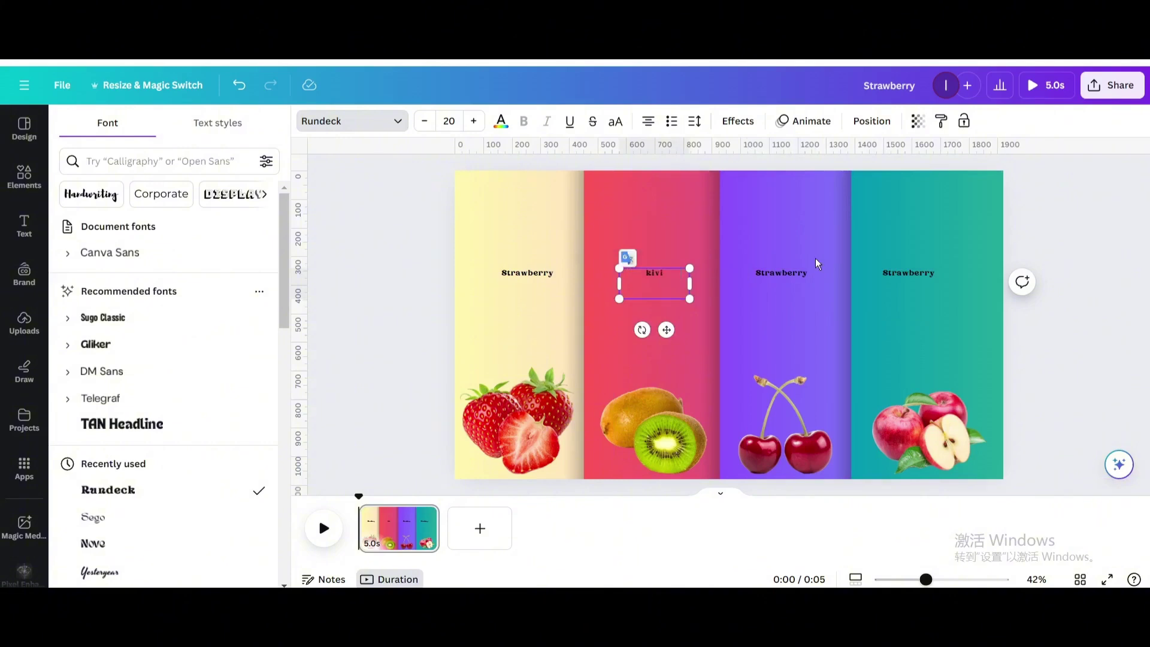
left_click(774, 271)
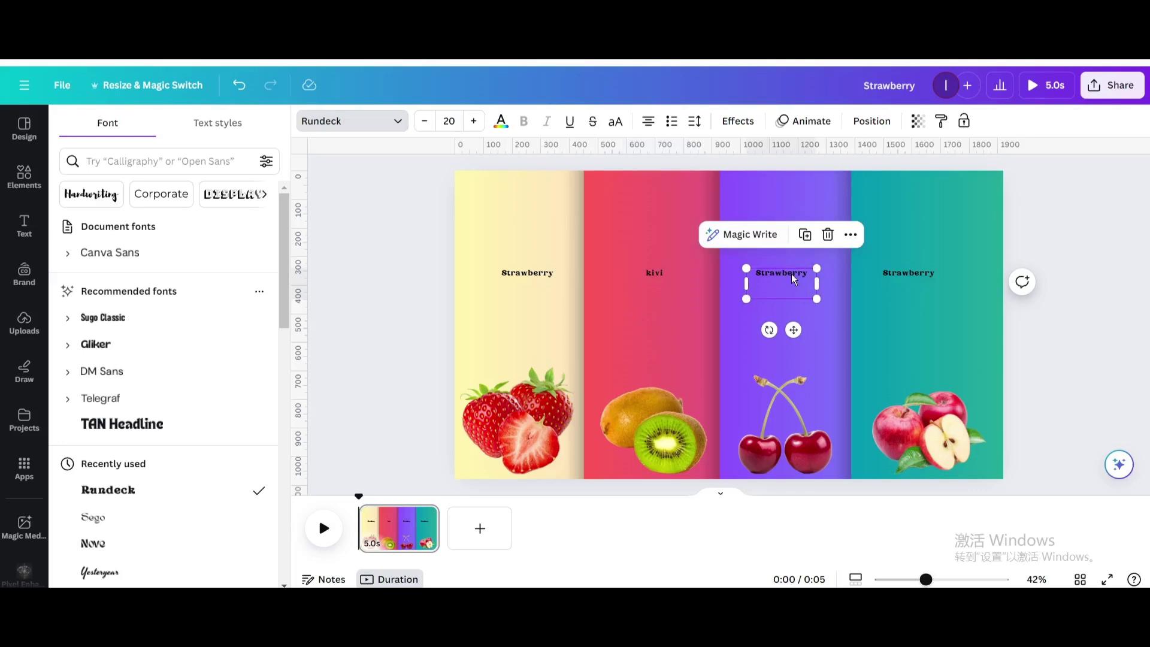
double_click(795, 276)
key("Right")
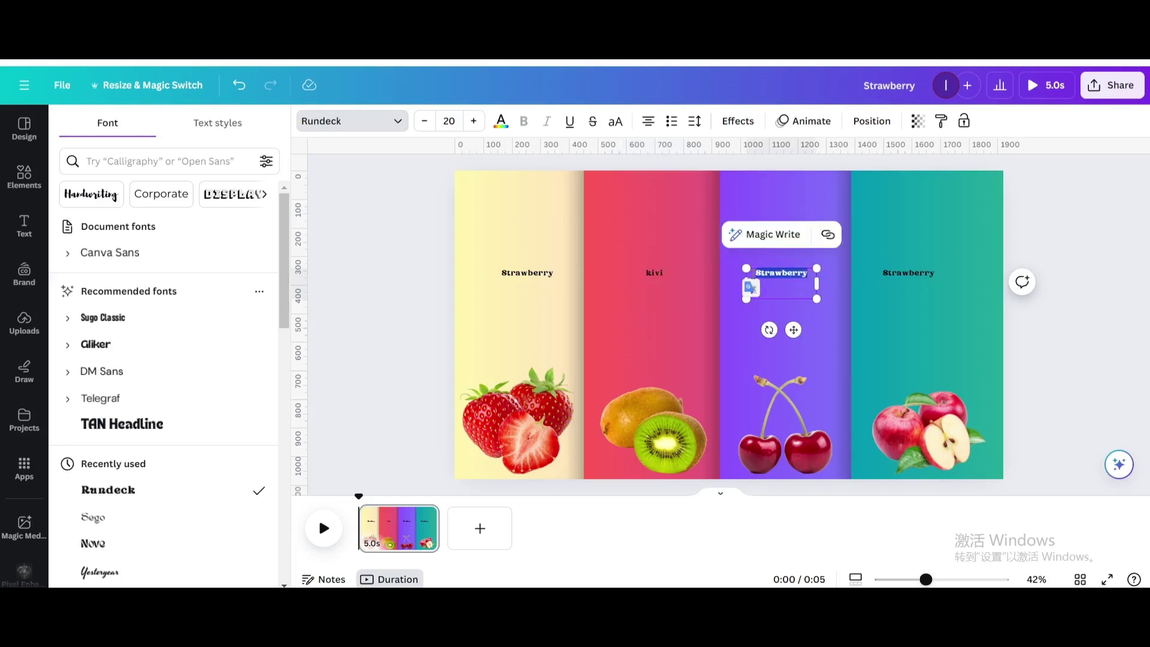
type("chc")
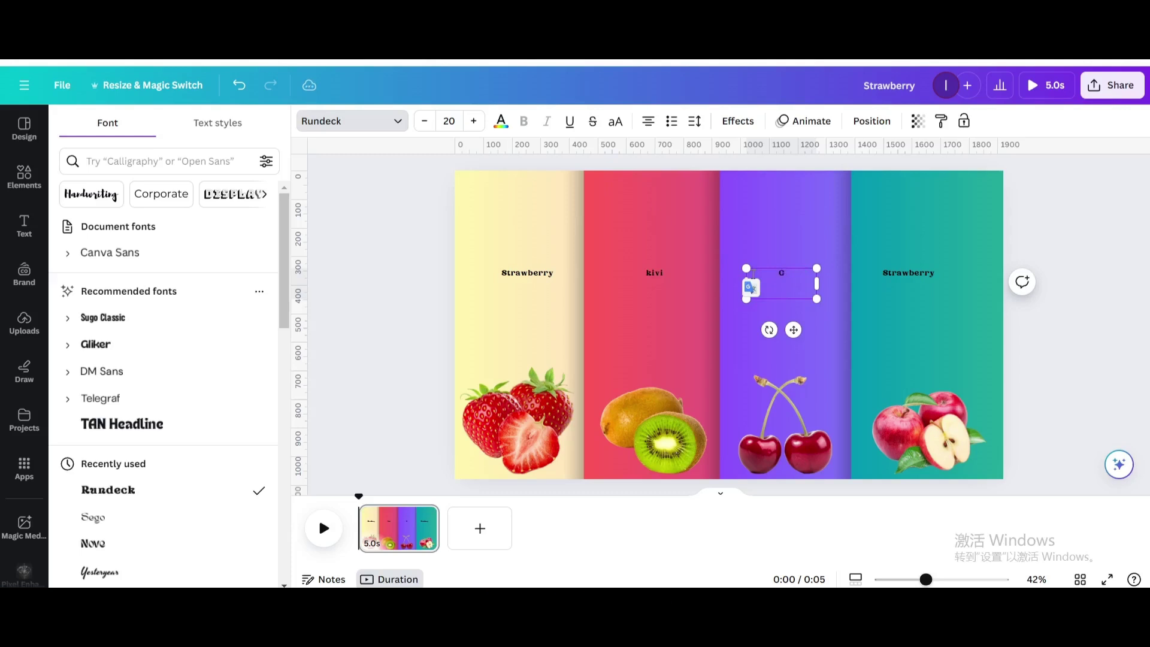
type("herry")
- Capitalise the K in 'Kivi' and retitle the teal panel 'Apple'
left_click(637, 272)
left_click(640, 273)
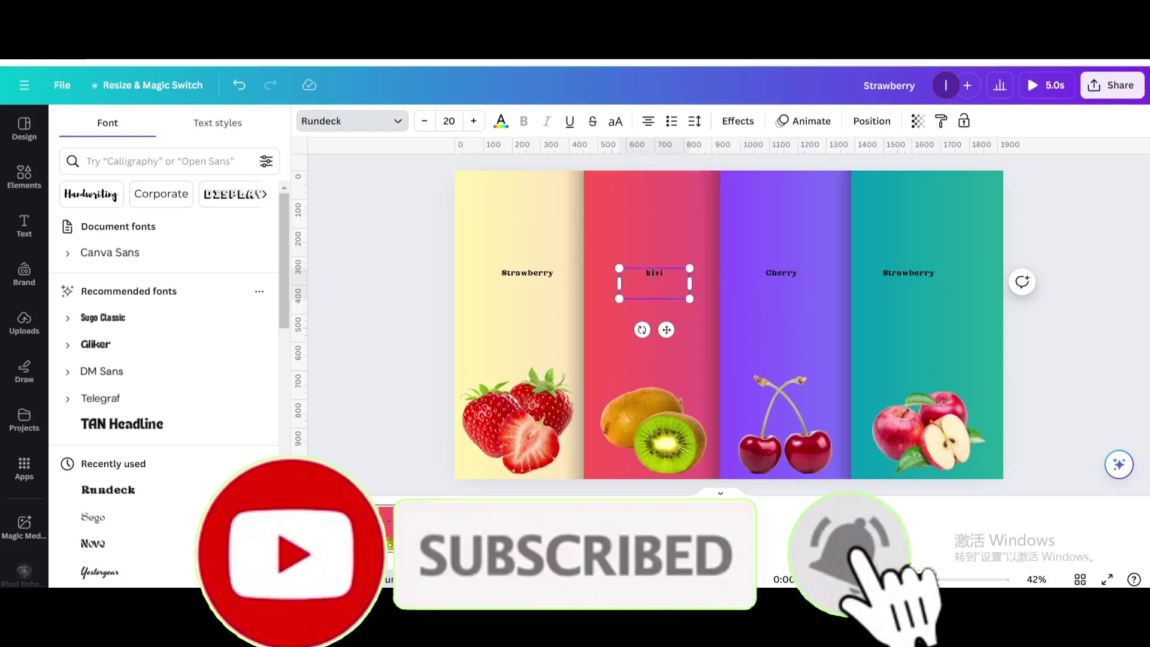
left_click_drag(646, 273, 650, 272)
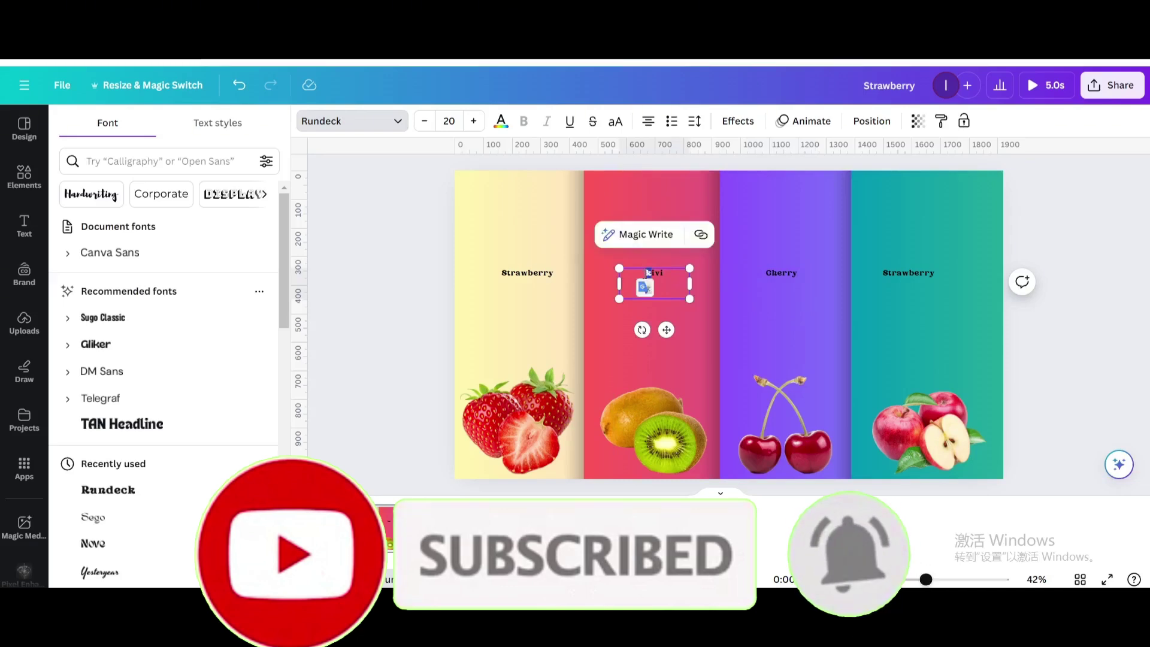
type("K")
left_click(904, 271)
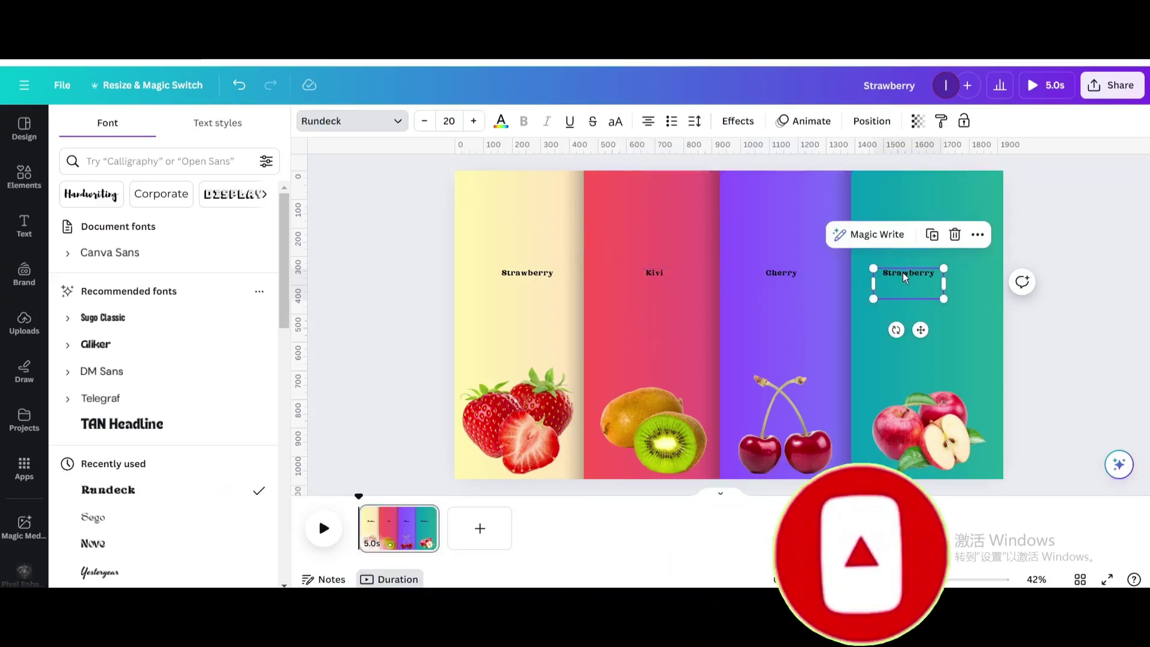
left_click(903, 272)
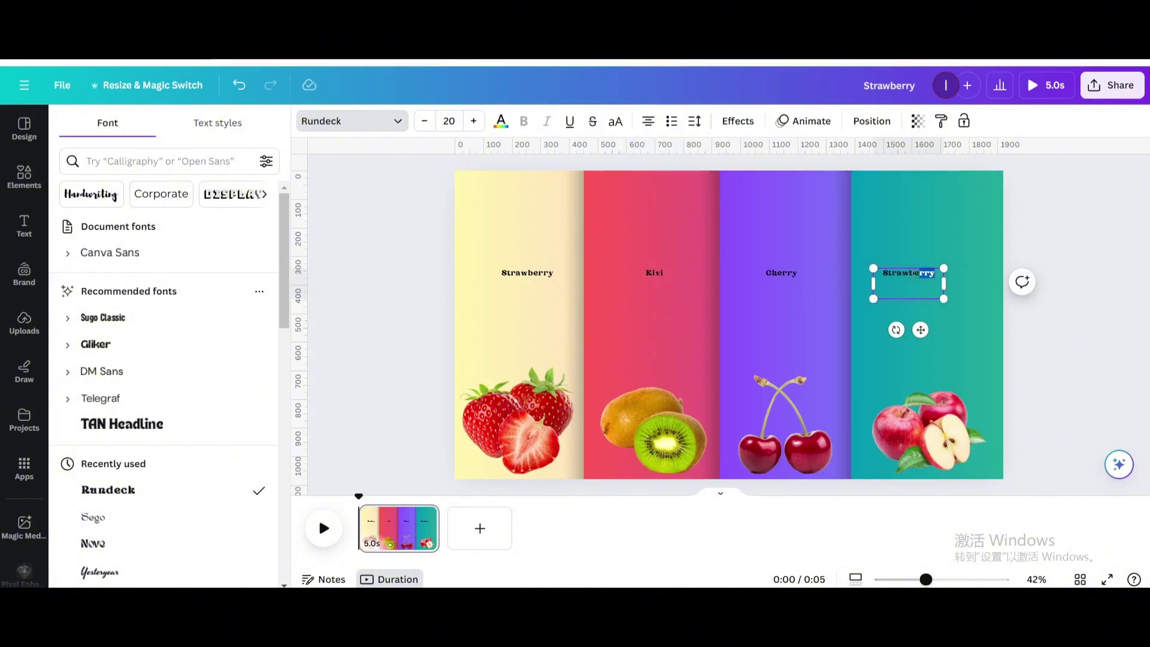
left_click_drag(884, 273, 882, 288)
type("Apple")
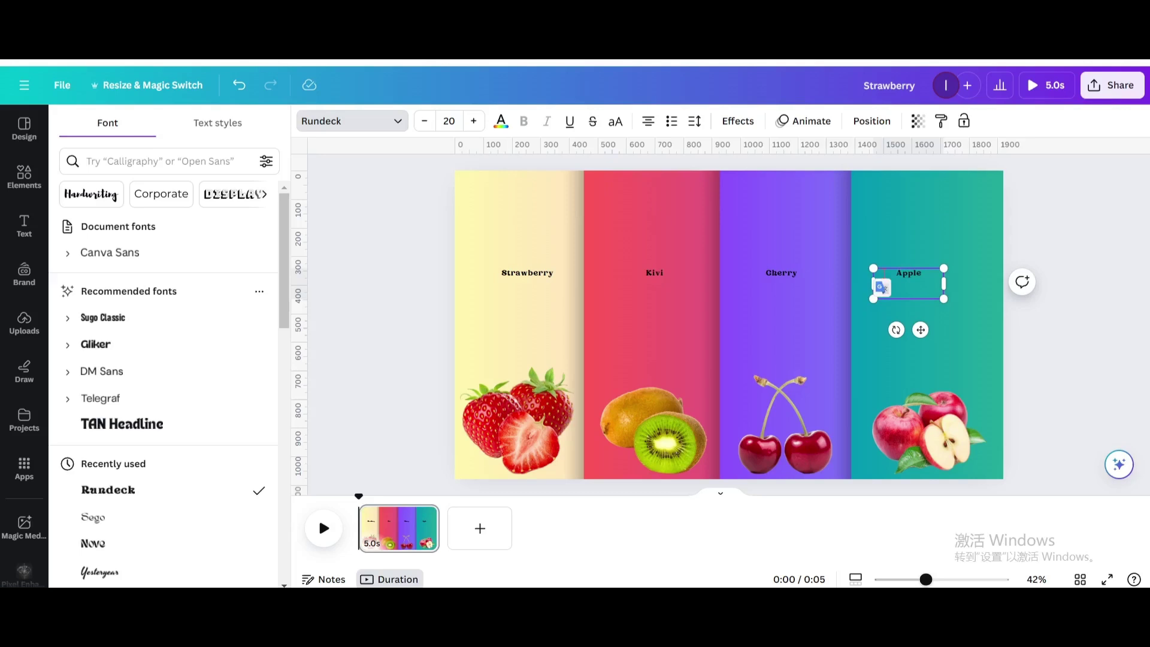
- Drag the Strawberry, Kivi, Cherry and Apple titles above the page's top edge to hide them
left_click(782, 242)
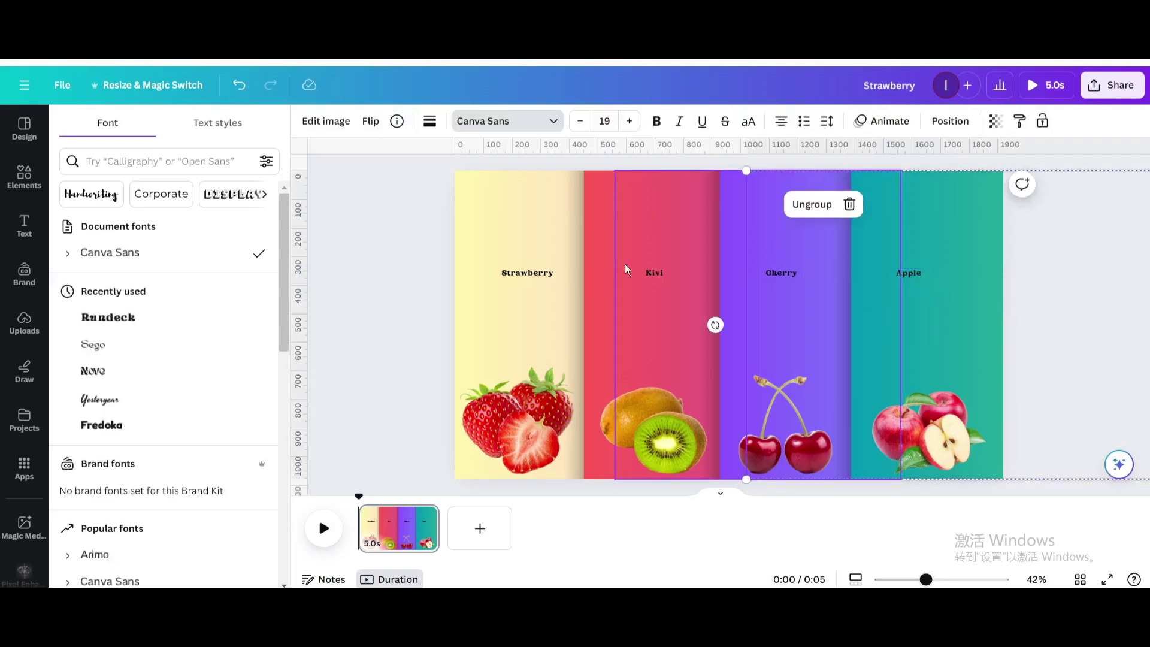
left_click(516, 284)
left_click_drag(516, 284, 517, 173)
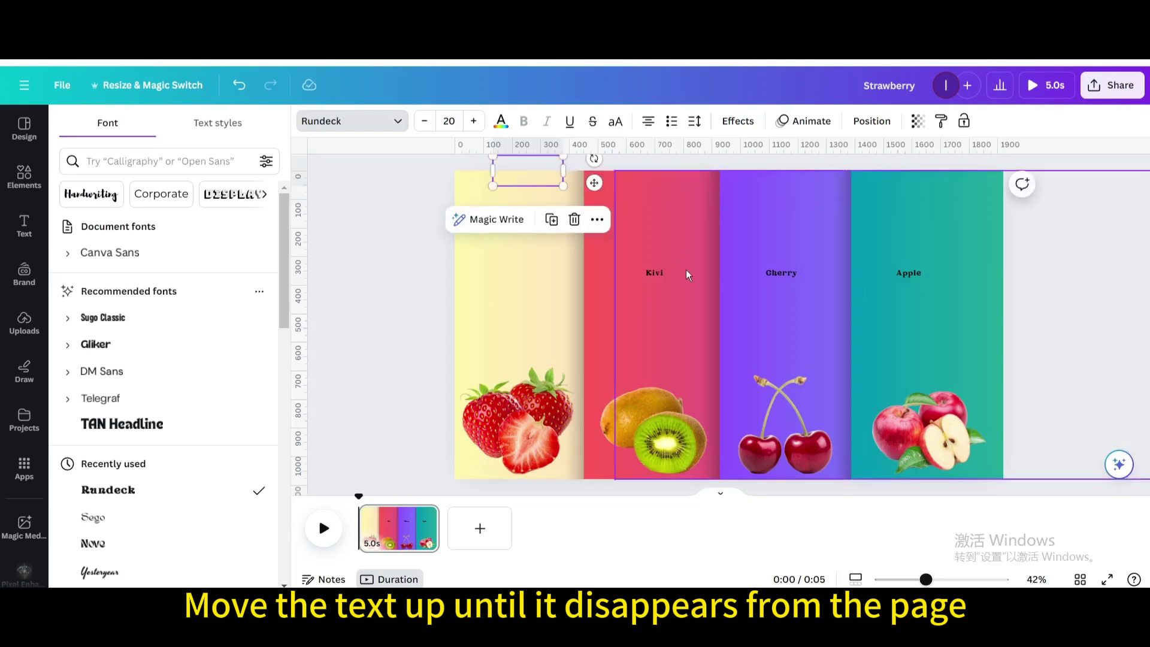
left_click(654, 276)
left_click_drag(654, 280, 655, 171)
left_click(782, 273)
left_click_drag(781, 274, 785, 169)
left_click(909, 273)
left_click_drag(908, 275, 921, 175)
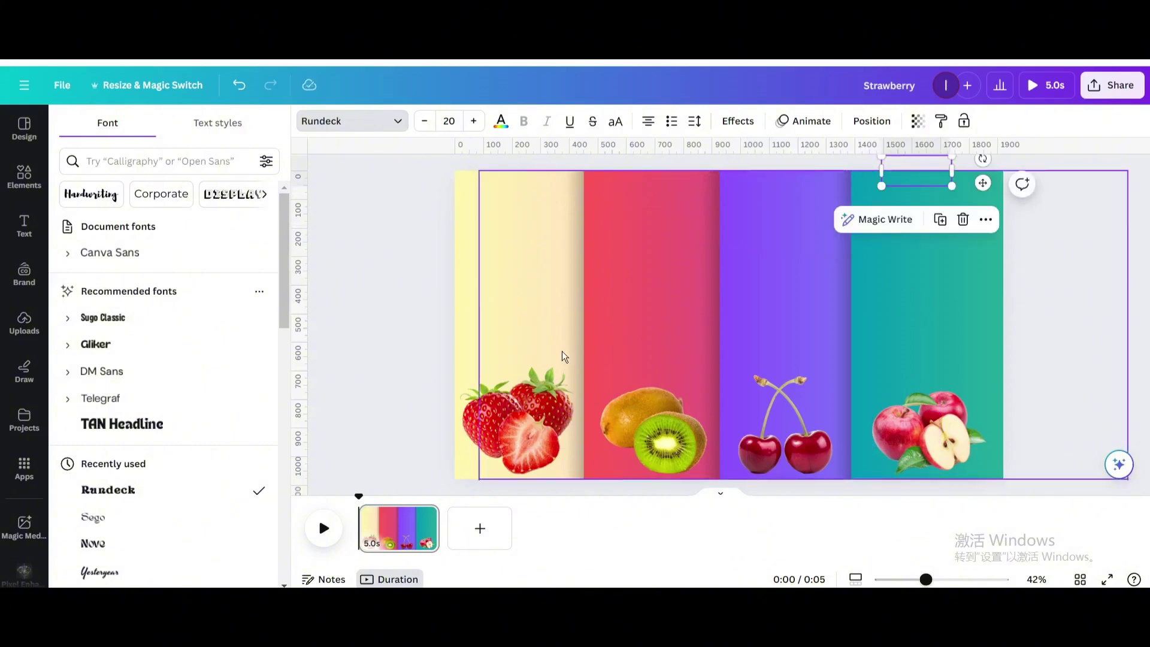
left_click(425, 518)
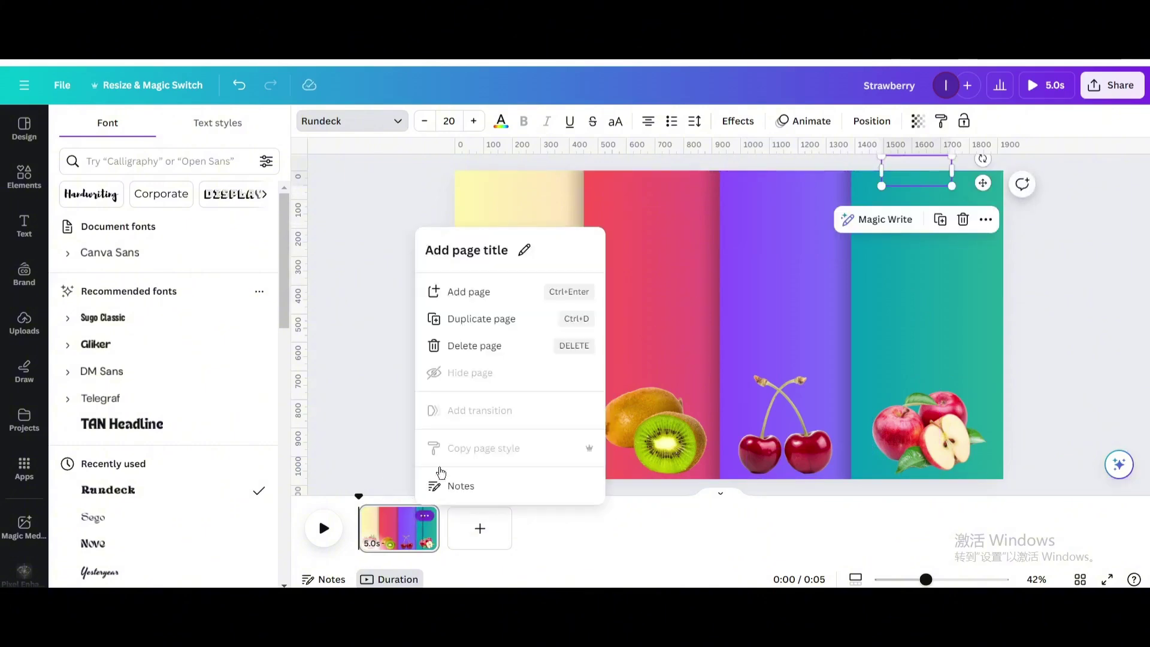
- Duplicate the page, then shrink the apple and push the teal panel toward the right edge
left_click(489, 292)
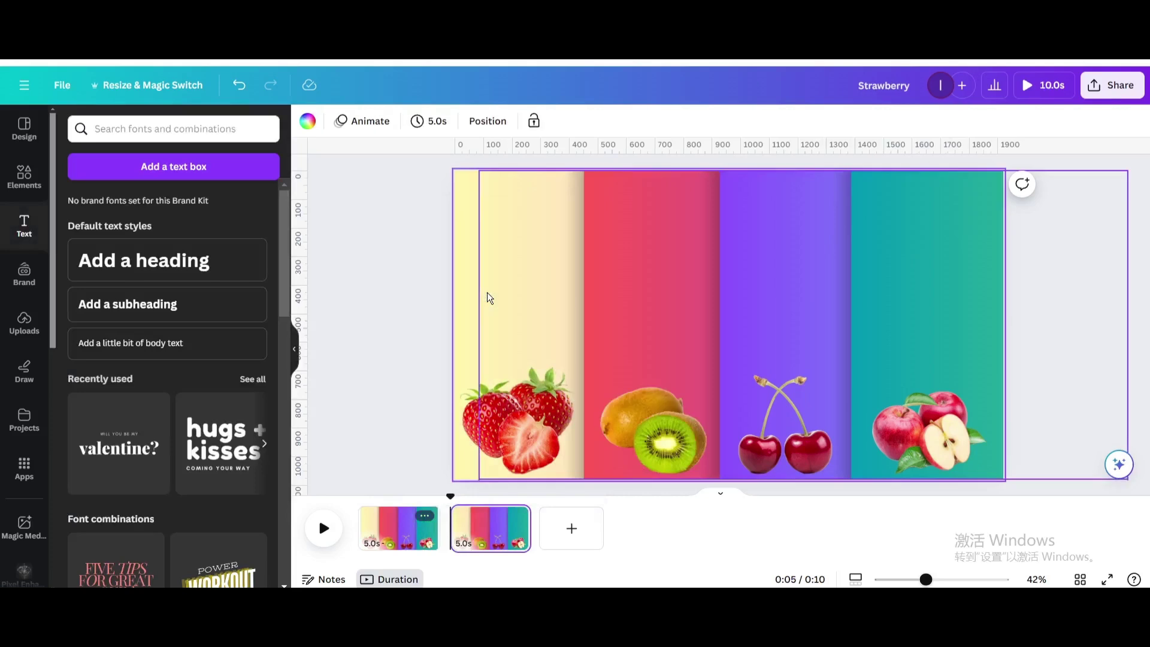
left_click(880, 400)
left_click_drag(883, 393, 975, 448)
left_click_drag(872, 381, 951, 381)
- Shrink the cherry and kiwi images and slide the purple and red panels to the right
left_click(844, 427)
left_click(769, 428)
left_click_drag(740, 376, 821, 409)
left_click_drag(812, 455, 900, 446)
left_click_drag(770, 380, 872, 382)
left_click(600, 392)
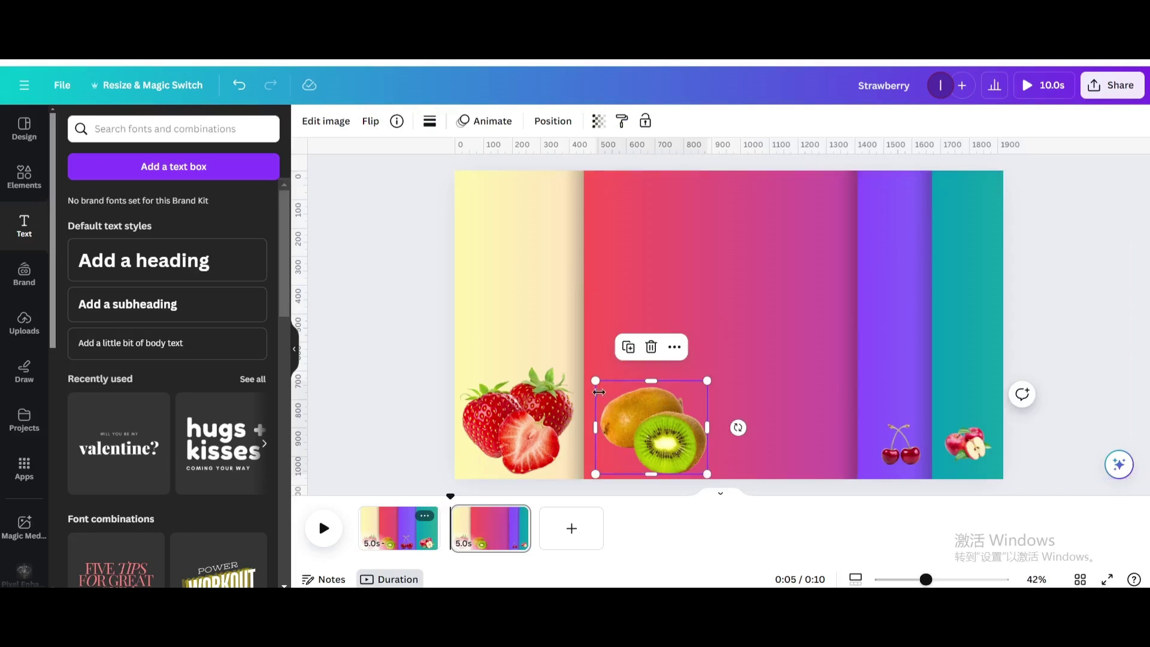
left_click_drag(595, 383, 825, 449)
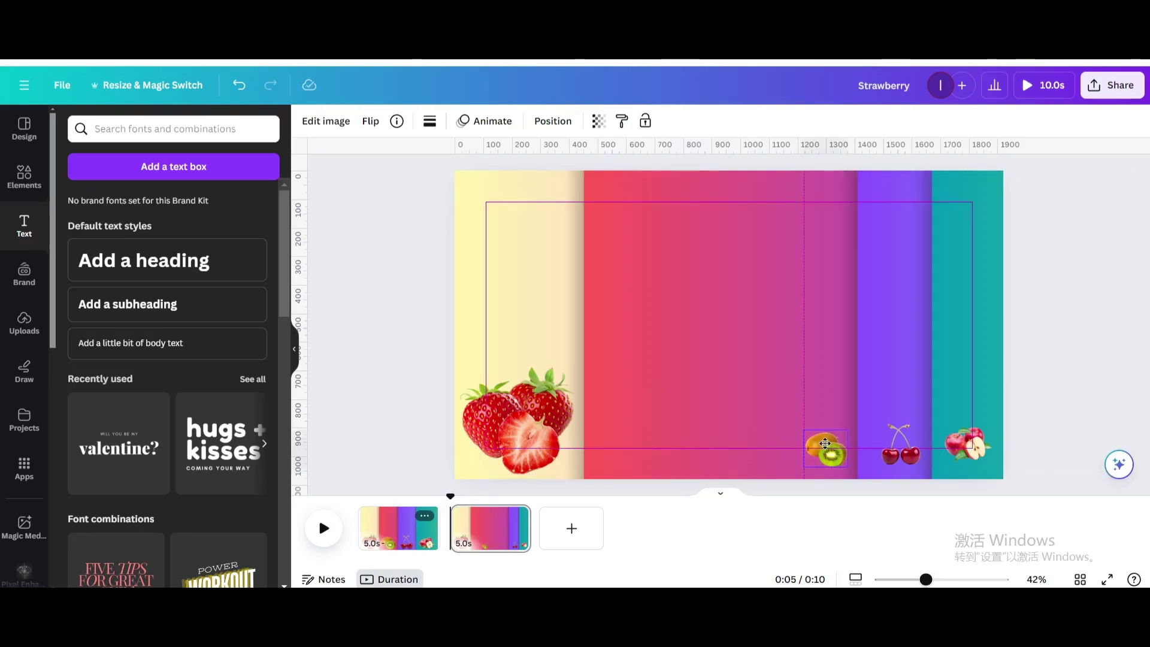
left_click_drag(602, 359, 797, 357)
- Enlarge and centre the strawberry, with a large 91.4-size Strawberry title above it
left_click(531, 408)
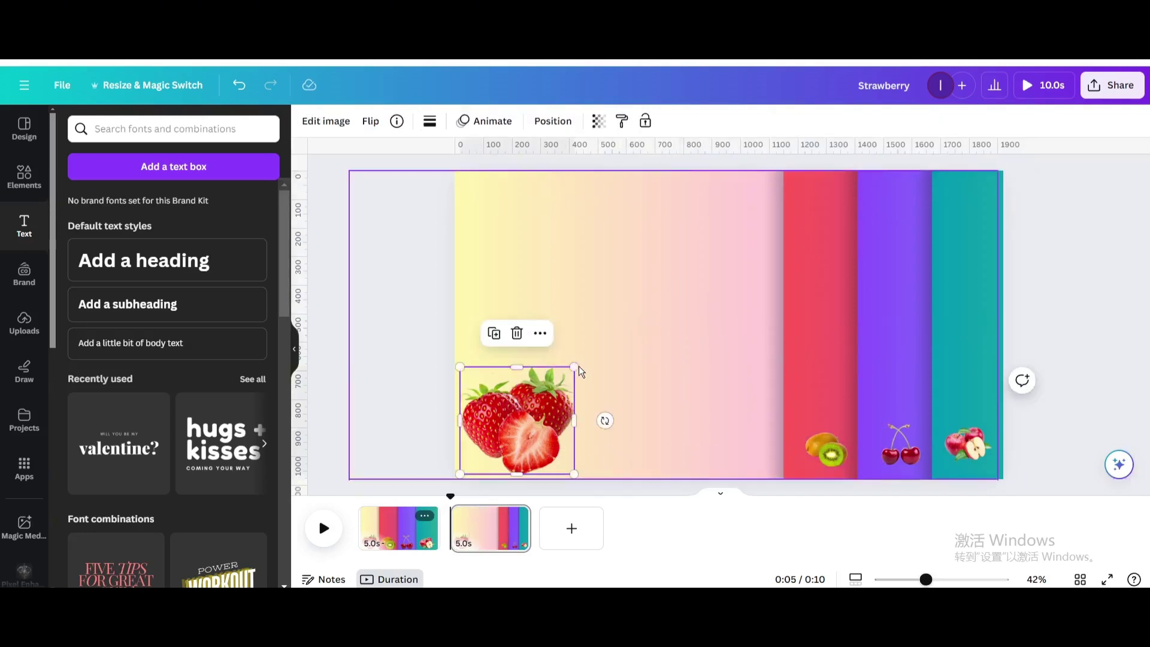
left_click_drag(574, 368, 778, 329)
left_click_drag(617, 352, 648, 344)
left_click_drag(505, 176, 793, 315)
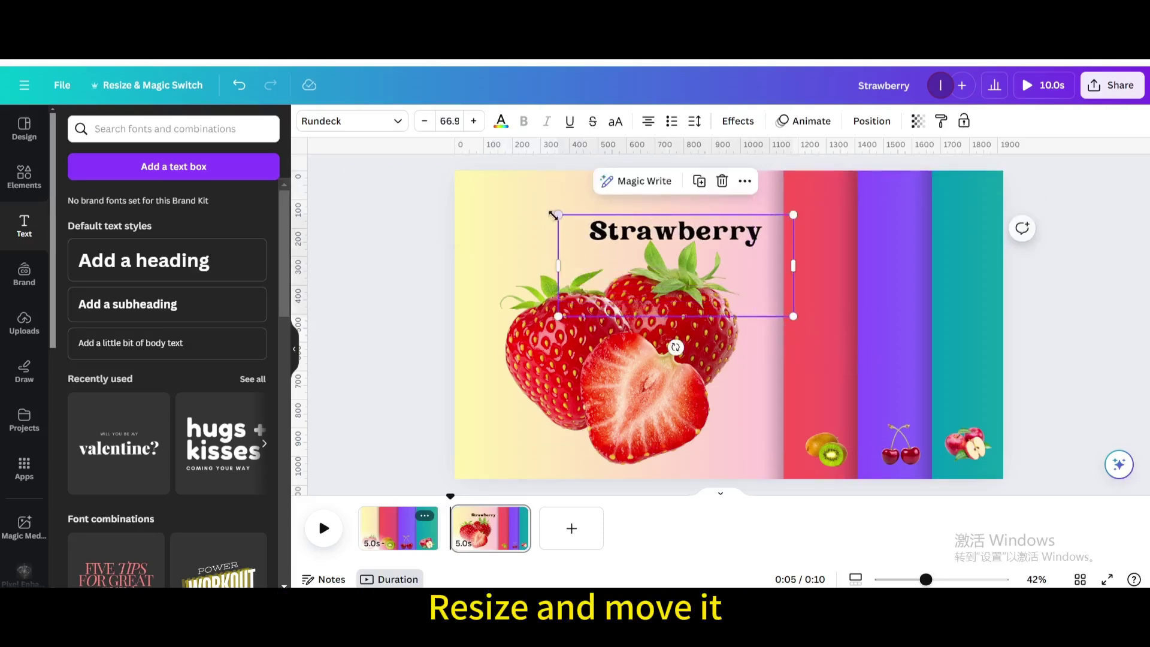
left_click_drag(552, 214, 447, 228)
left_click_drag(642, 210, 636, 223)
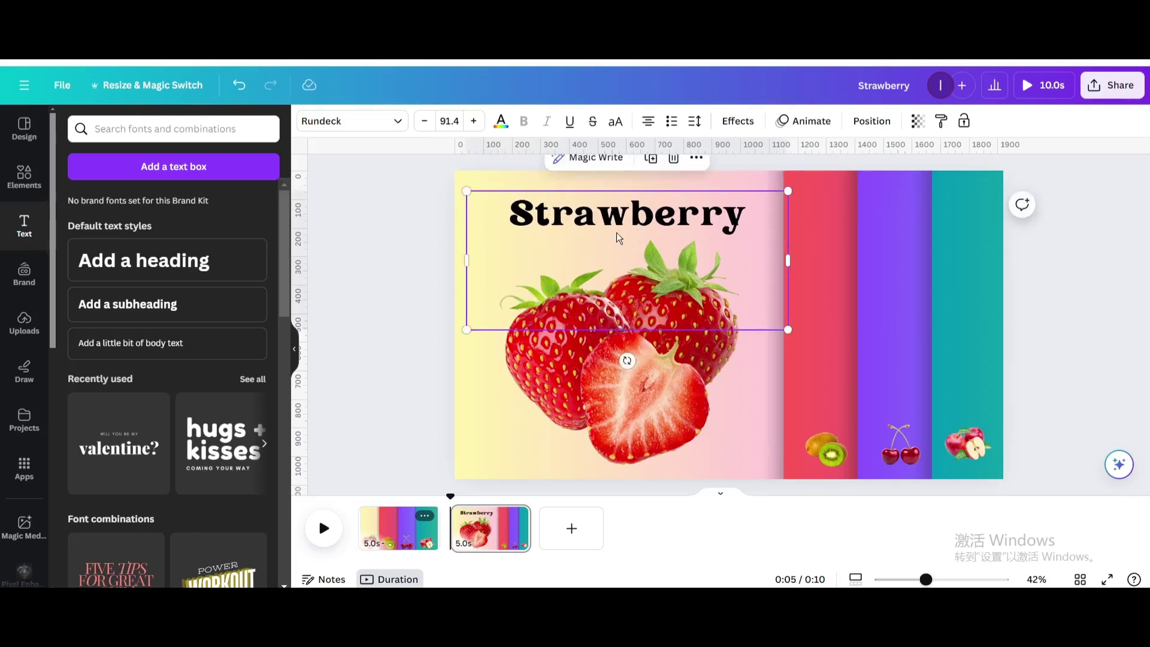
left_click(516, 516)
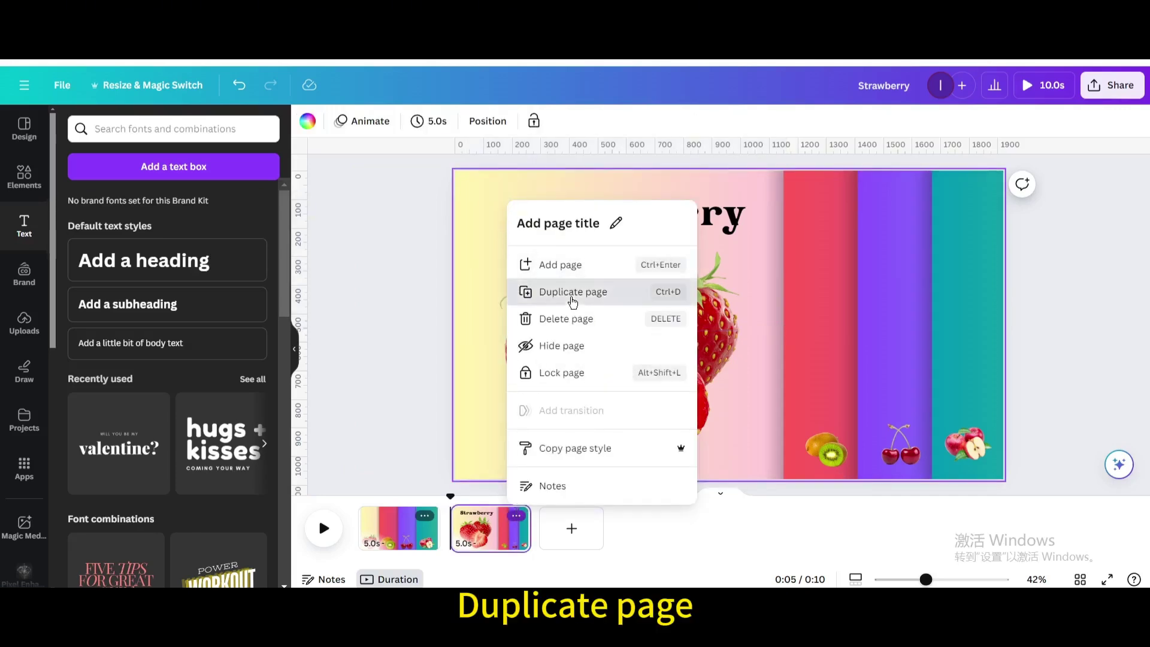
- Duplicate page 2, shrink the Strawberry title and strawberry to the bottom-left, and slide the pink panel left
left_click(572, 293)
left_click(619, 226)
left_click_drag(466, 191, 416, 295)
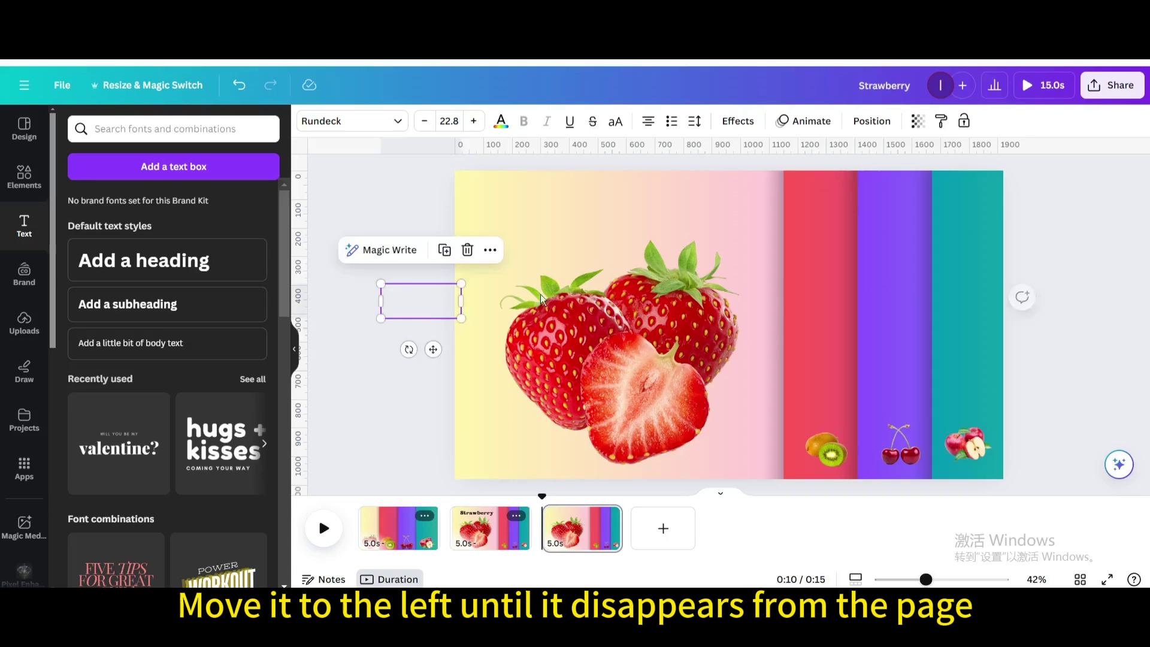
left_click(563, 299)
left_click_drag(501, 241, 710, 387)
left_click_drag(696, 439, 479, 448)
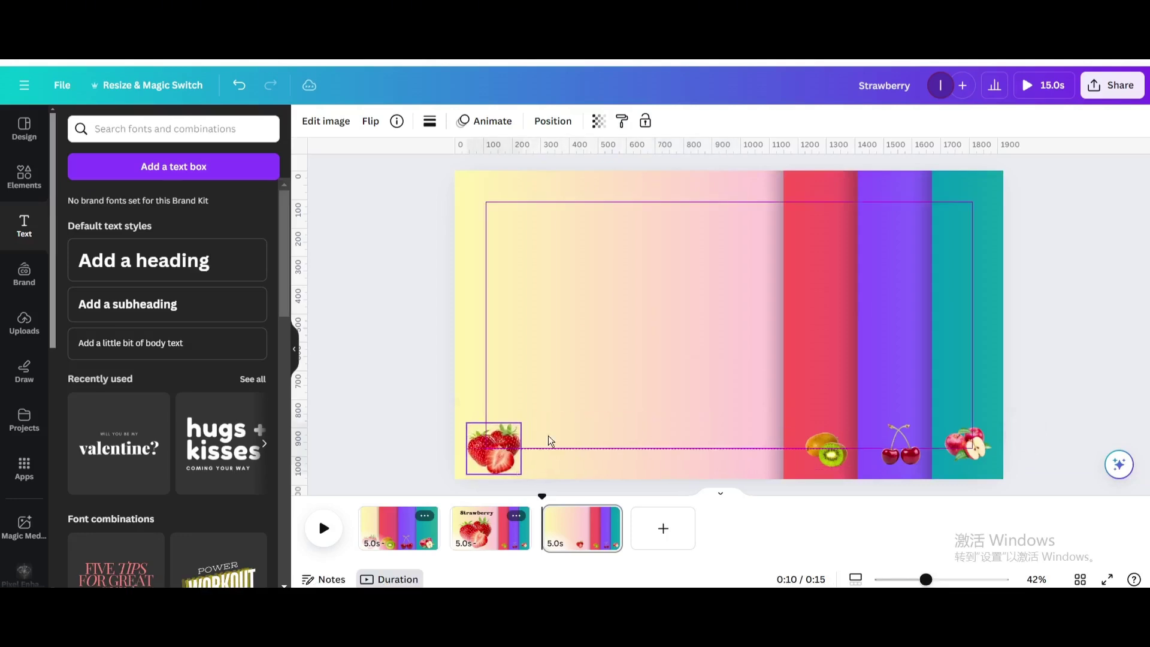
left_click(717, 339)
left_click_drag(717, 339, 467, 336)
- Enlarge and centre the kiwi, topped by a size-103 Kivi title
left_click(820, 452)
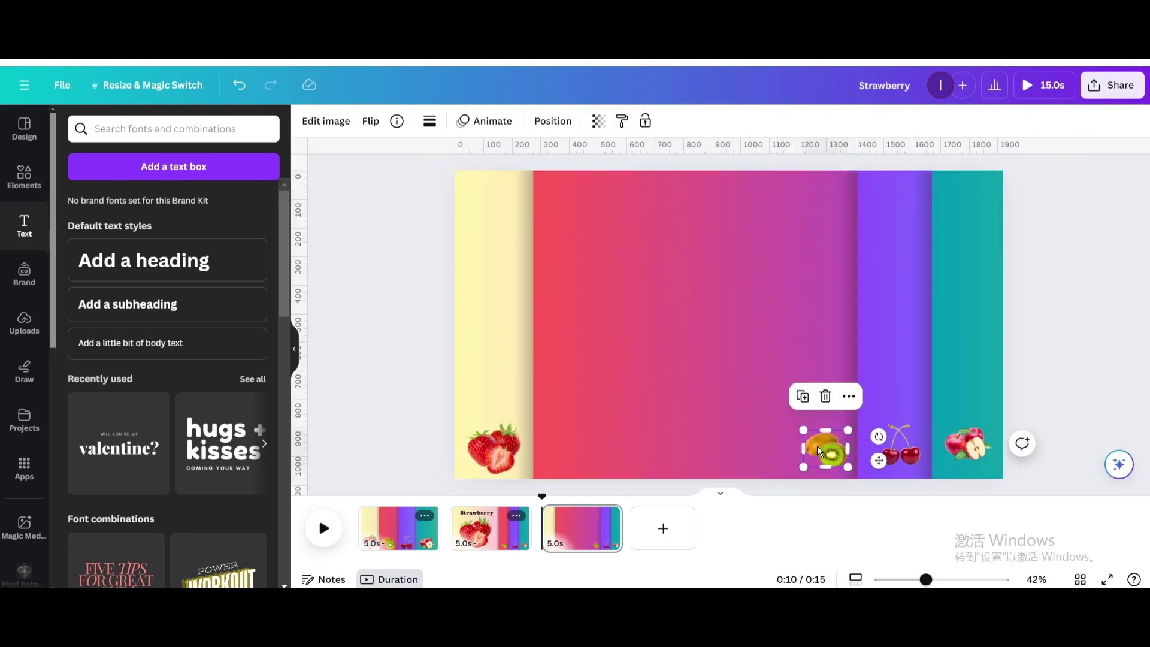
left_click_drag(593, 368, 523, 354)
left_click_drag(738, 371, 703, 365)
left_click_drag(674, 180, 833, 322)
left_click_drag(627, 196, 456, 200)
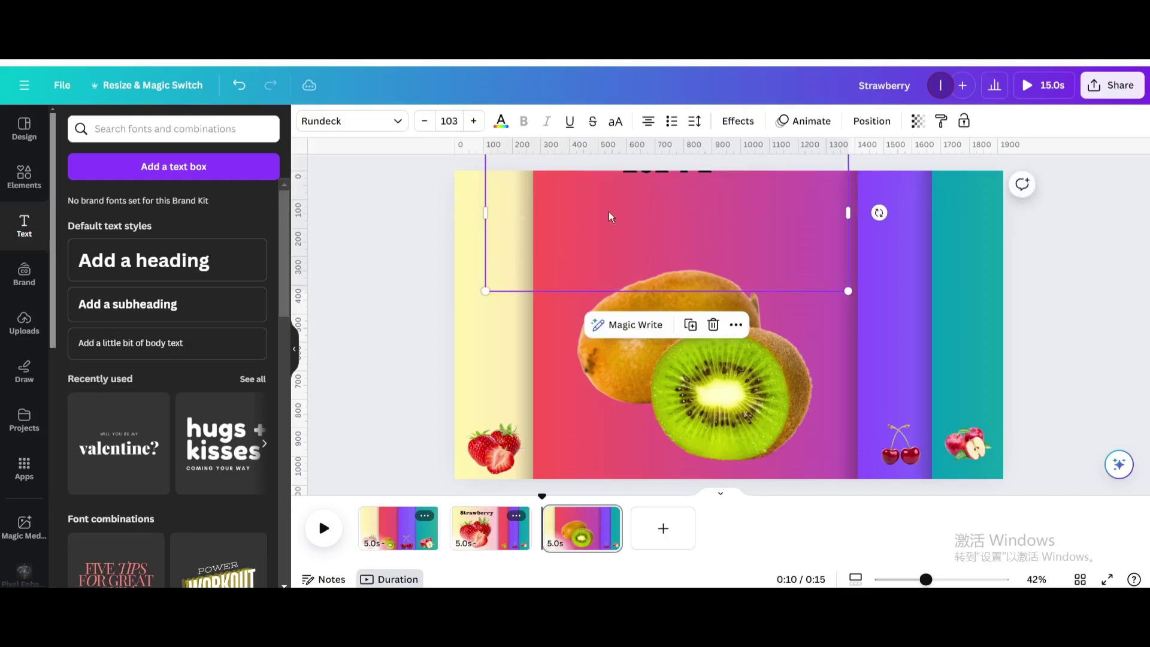
left_click_drag(636, 249, 652, 281)
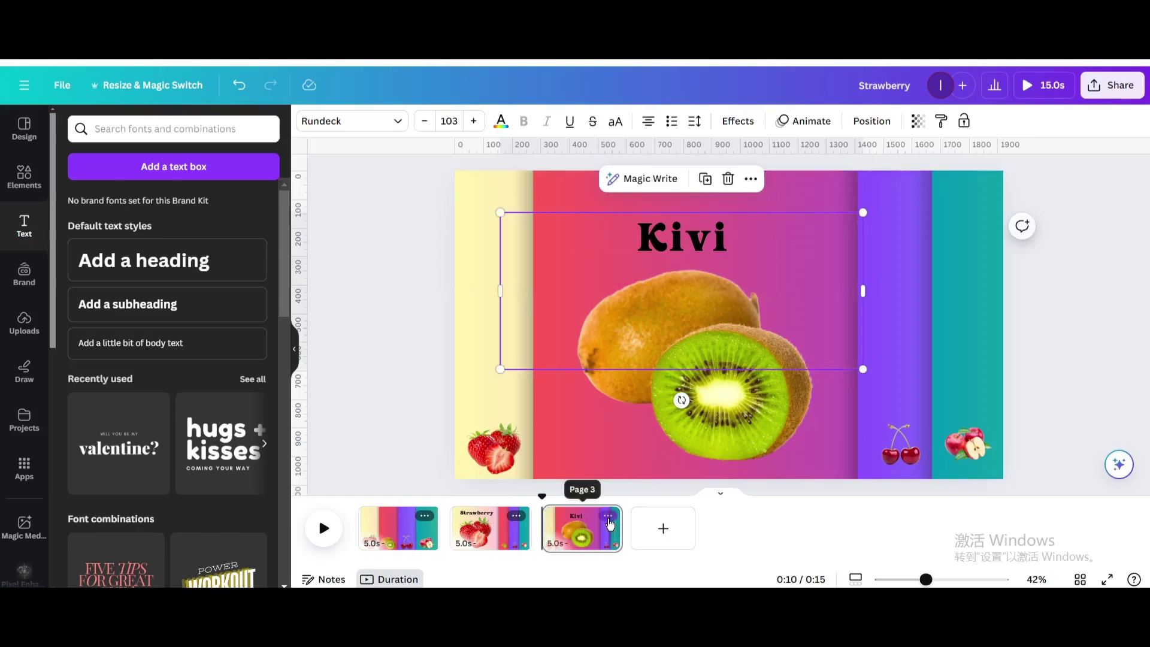
left_click(608, 519)
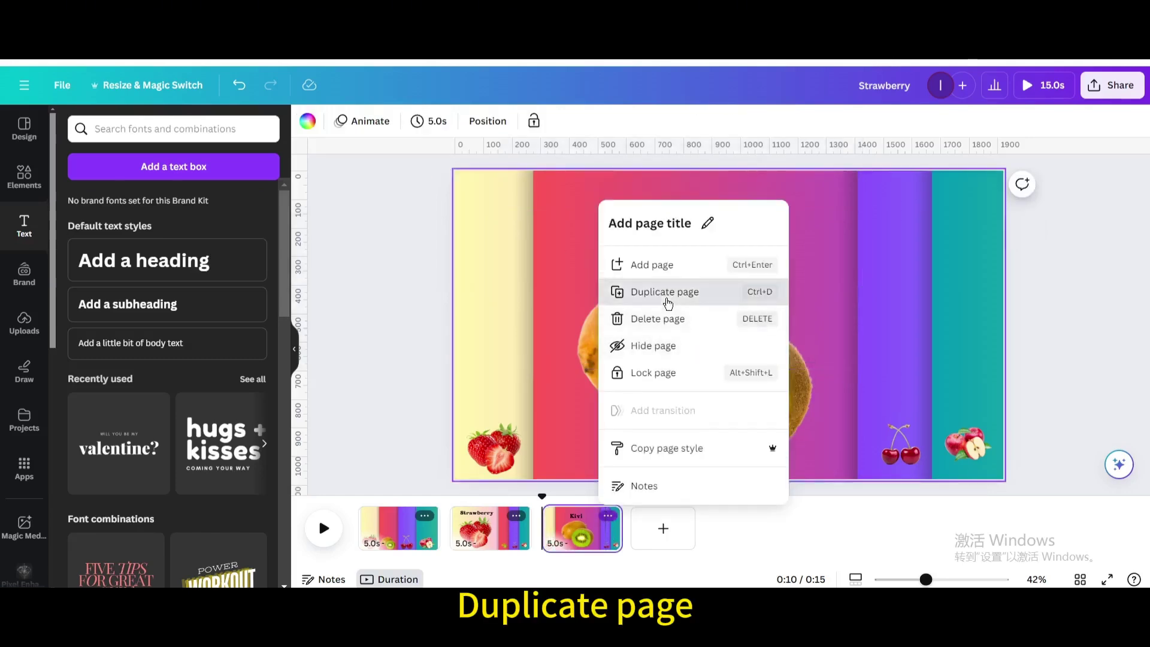
- Duplicate page 3 and shrink the Kivi title and kiwi back to a small icon
left_click(665, 292)
left_click(666, 254)
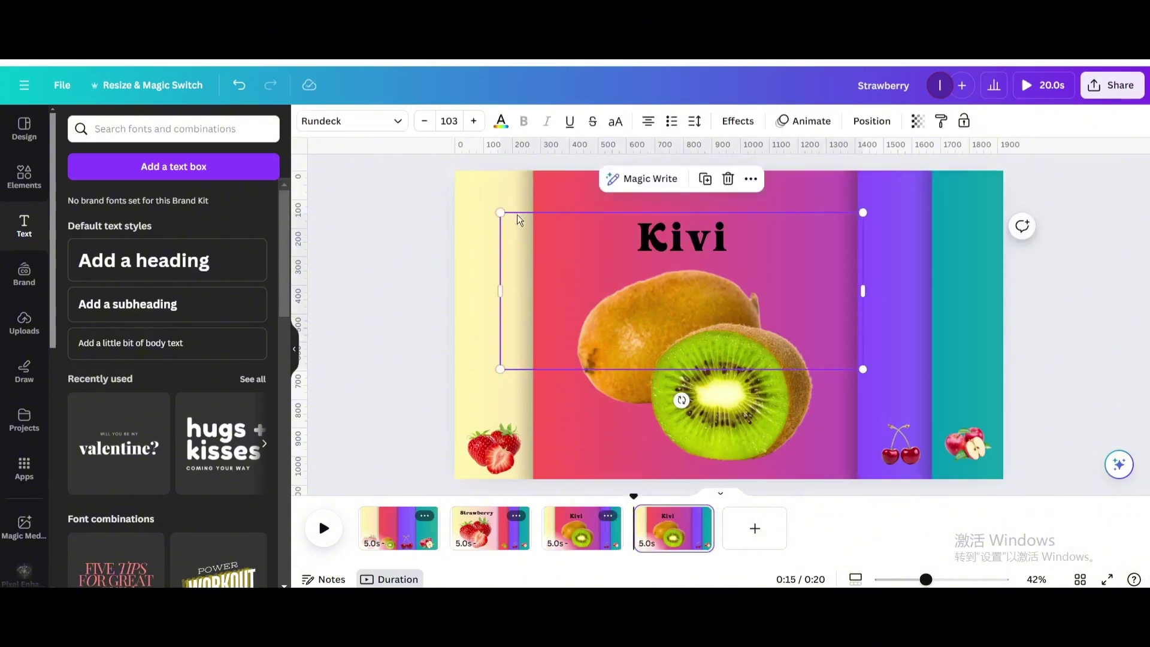
left_click_drag(507, 214, 437, 320)
left_click(594, 304)
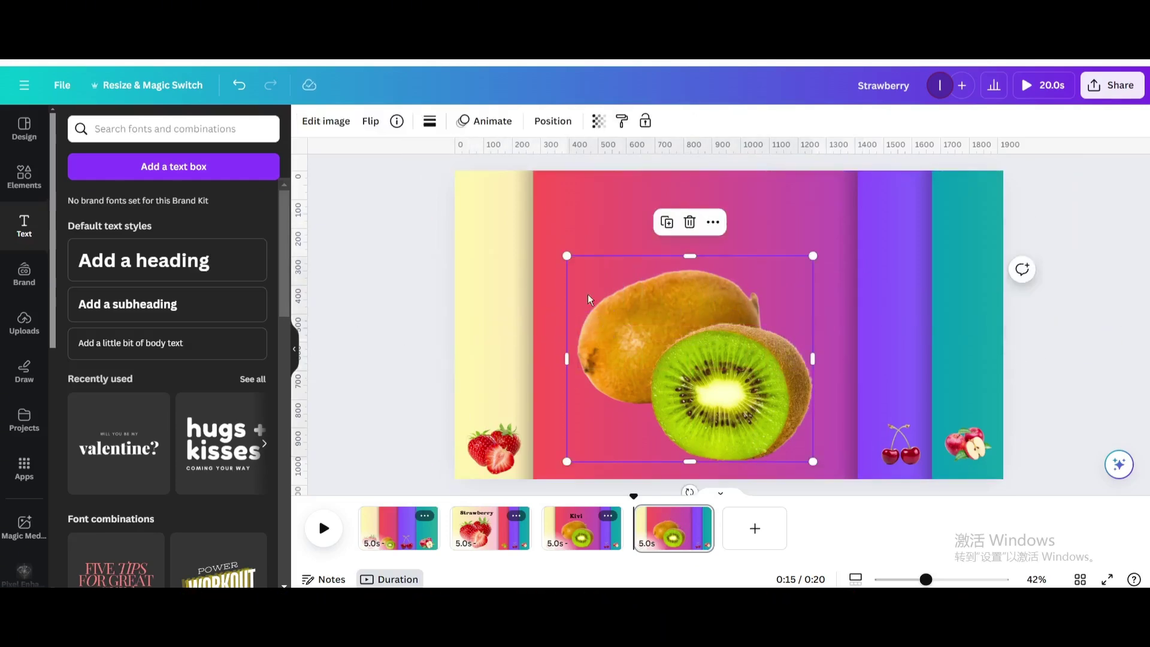
left_click_drag(716, 353, 579, 447)
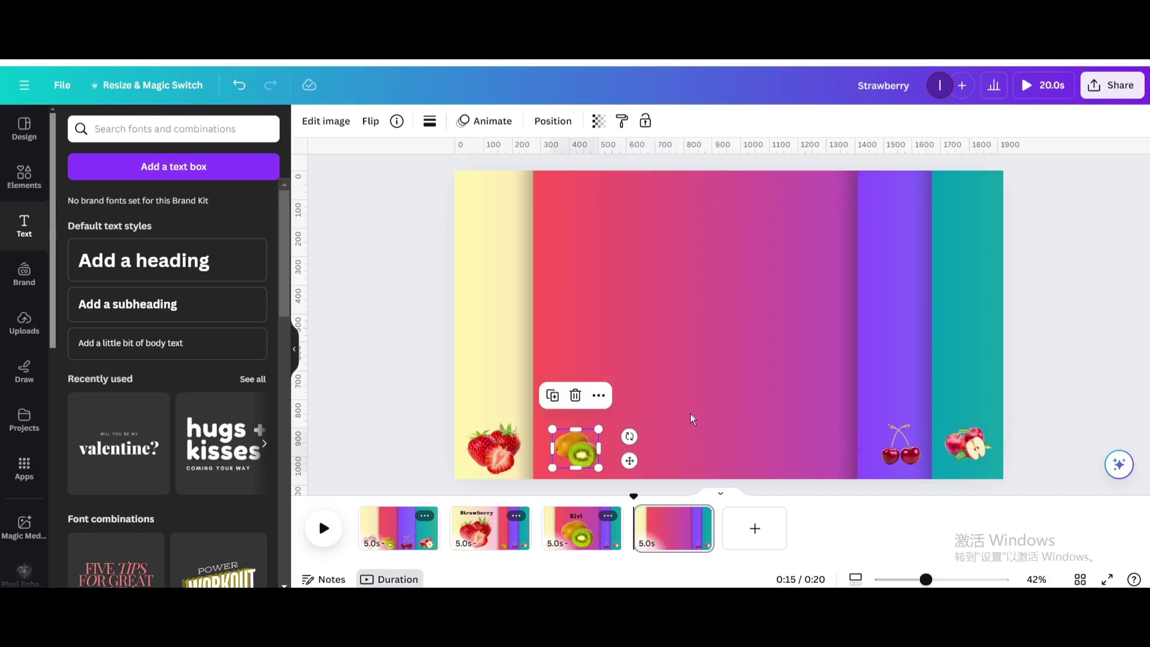
- Slide the purple cherry panel left to widen it
left_click(841, 365)
left_click_drag(841, 365, 753, 359)
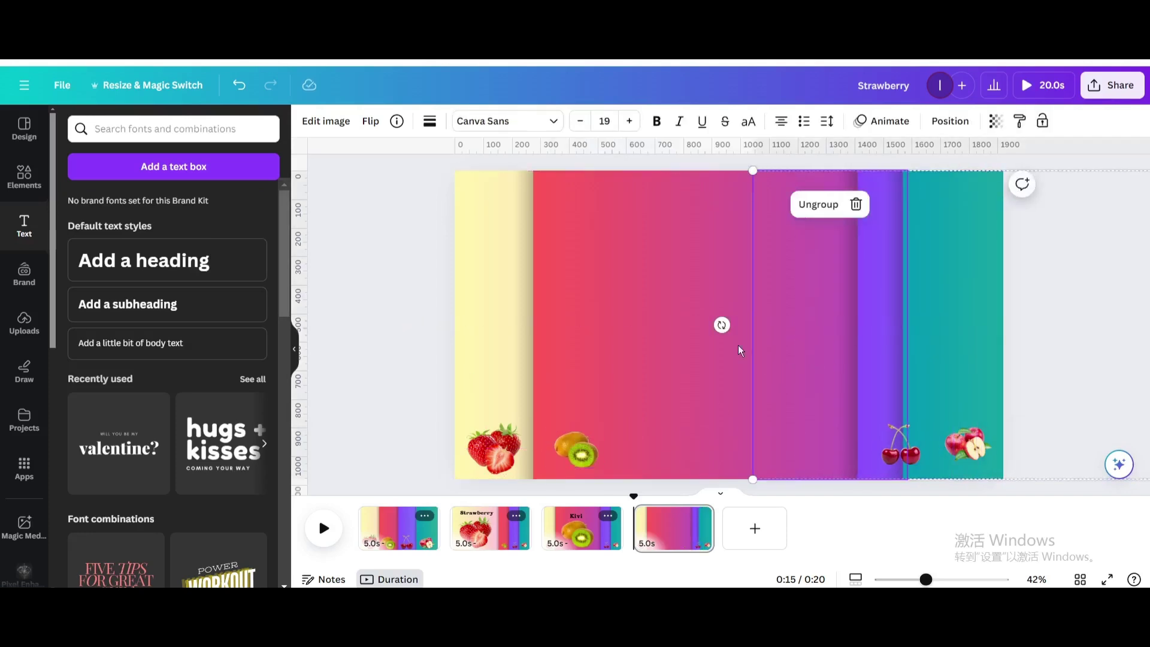
key("ctrl+z")
key("ctrl+y")
left_click_drag(786, 365, 541, 366)
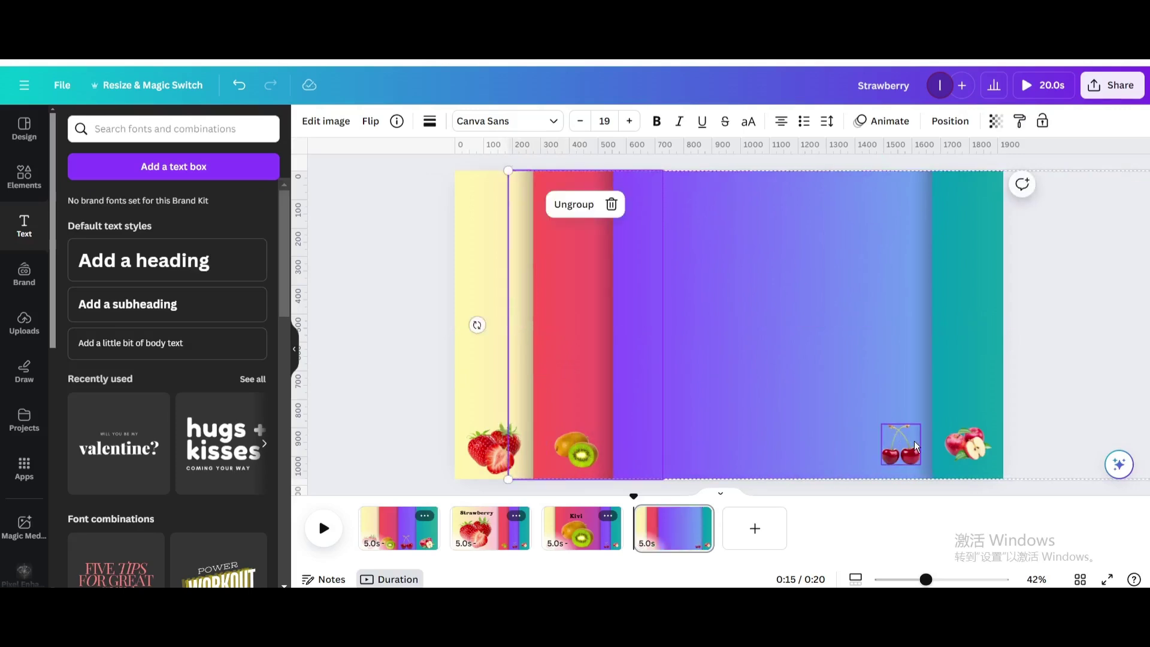
- Enlarge and centre the cherries, with a size-99.6 Cherry title near the page top
left_click(899, 435)
left_click_drag(883, 424, 703, 236)
left_click_drag(827, 375, 772, 376)
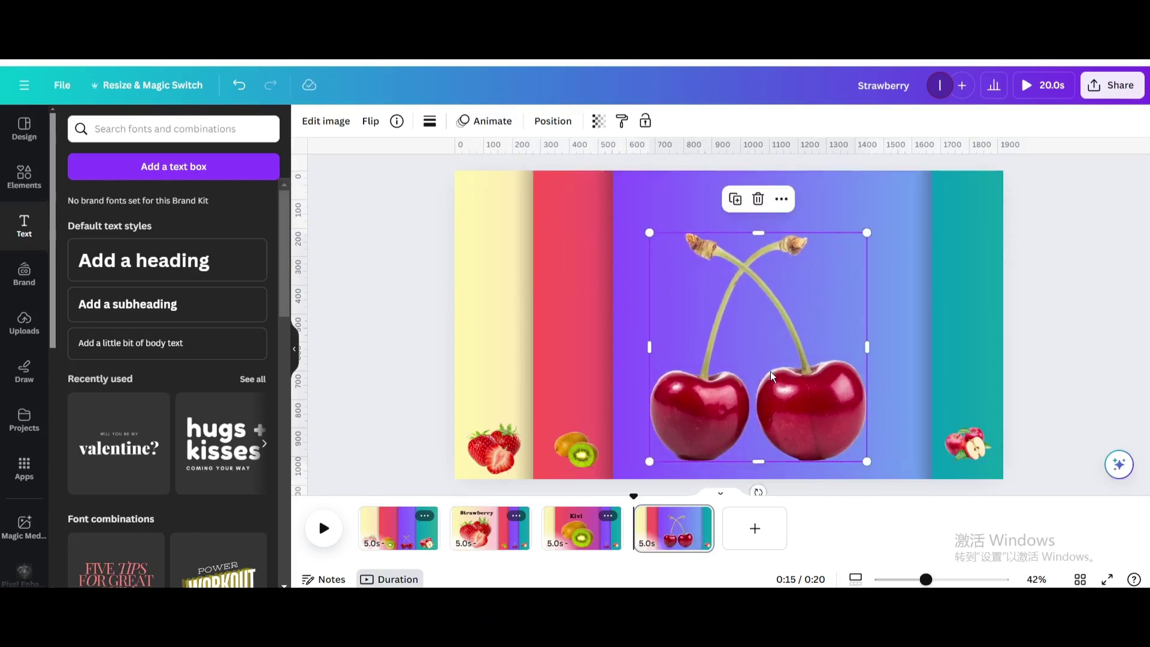
left_click(790, 176)
left_click_drag(790, 176, 539, 205)
left_click_drag(816, 241, 922, 318)
left_click_drag(792, 204, 791, 234)
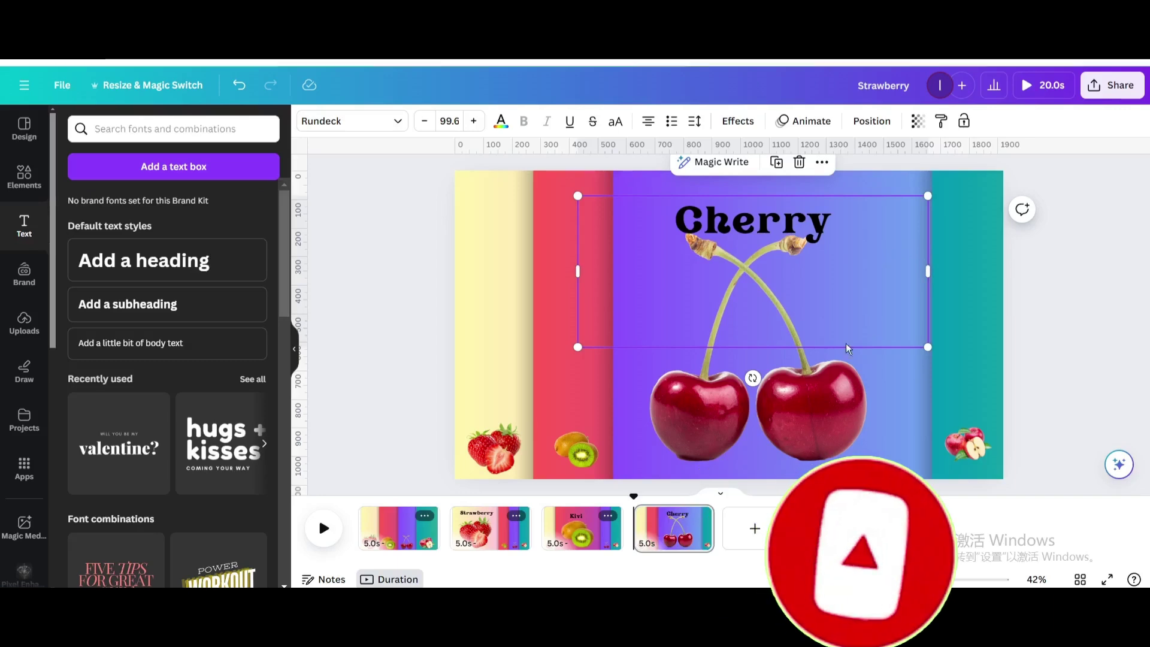
- Duplicate the cherry page and shrink the Cherry title and cherries to a small icon at the panel bottom
left_click(702, 518)
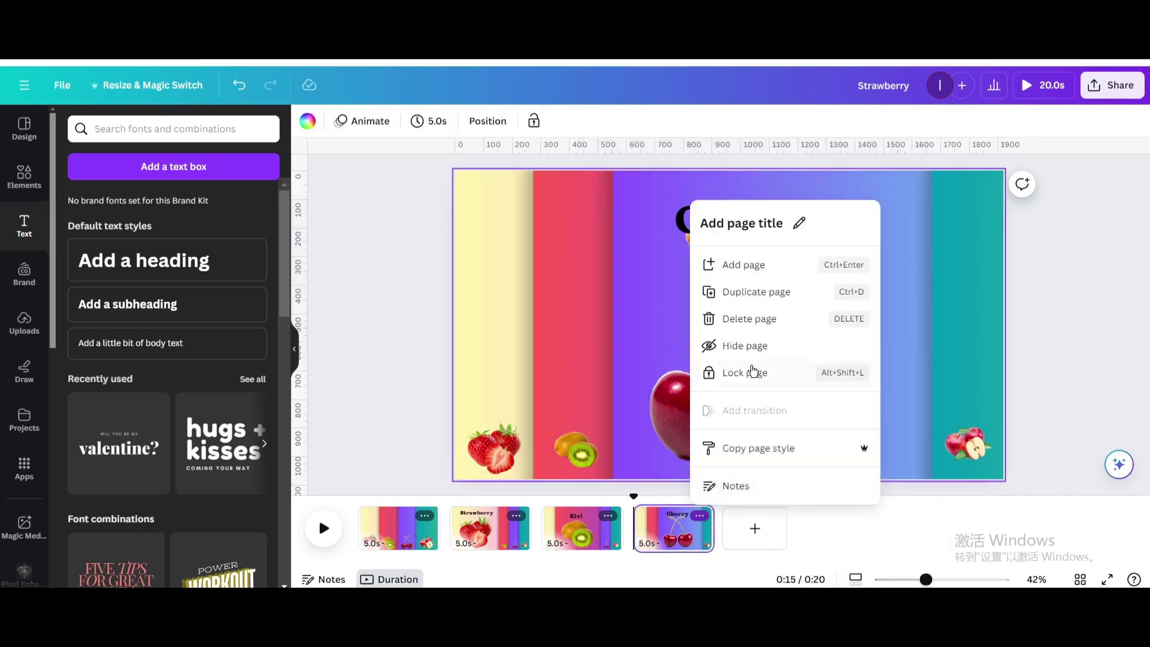
left_click(753, 292)
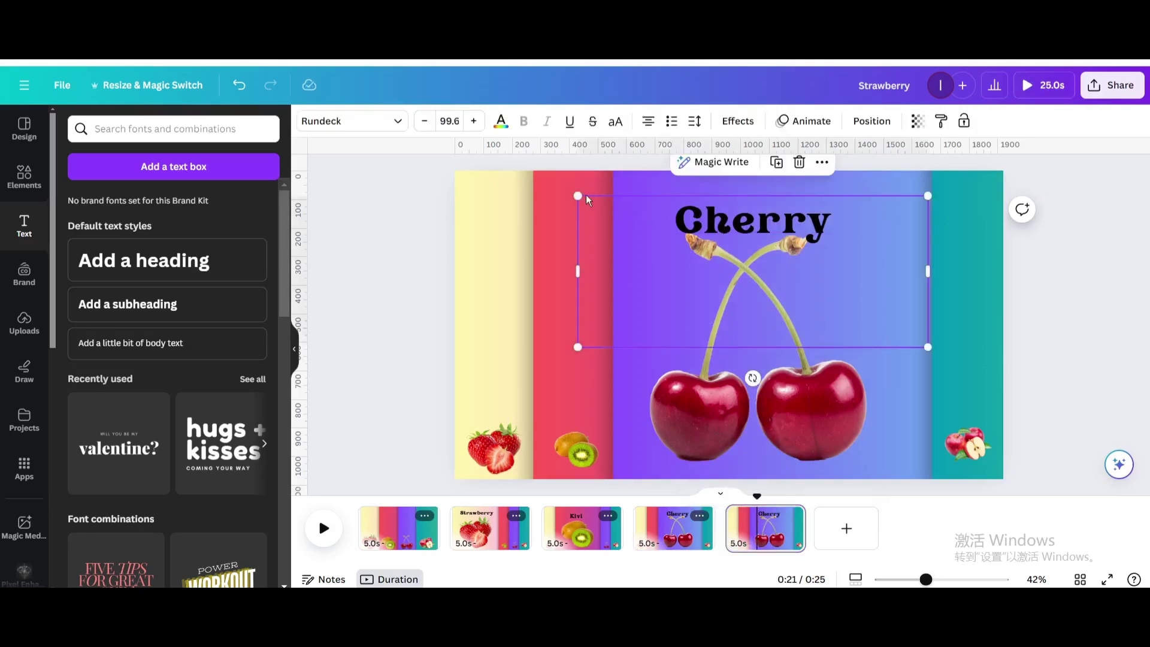
left_click_drag(589, 200, 1025, 353)
left_click(696, 254)
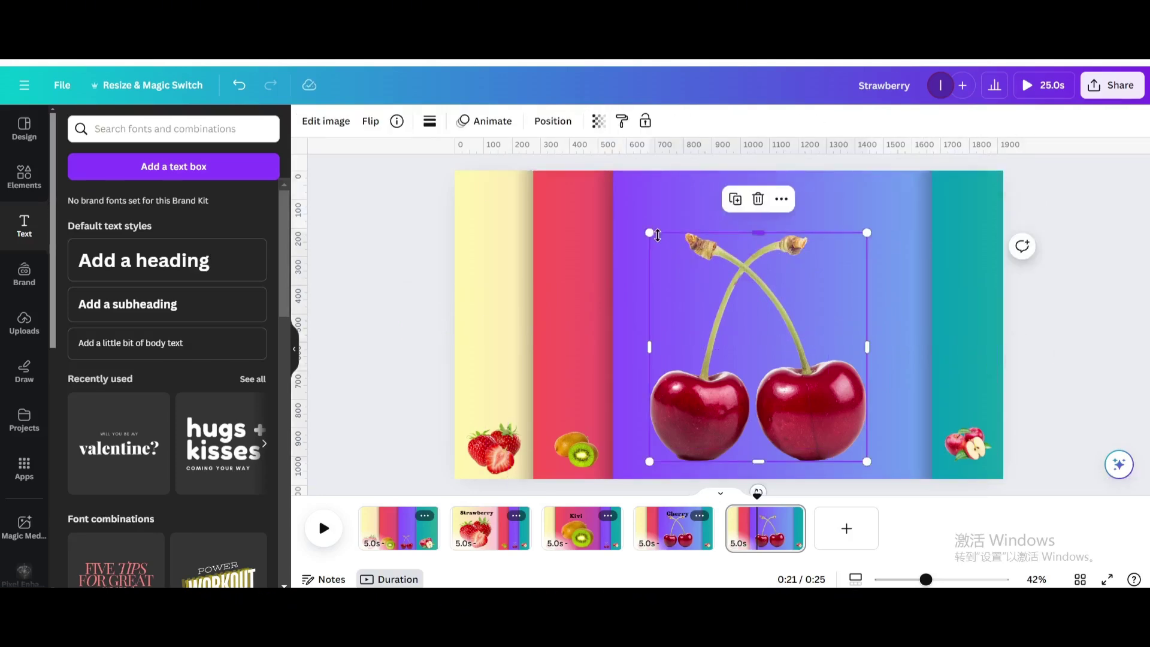
left_click_drag(650, 232, 858, 373)
left_click_drag(853, 433, 653, 444)
- Slide the teal panel left to expand it and enlarge the apple in its centre
left_click_drag(883, 390, 648, 387)
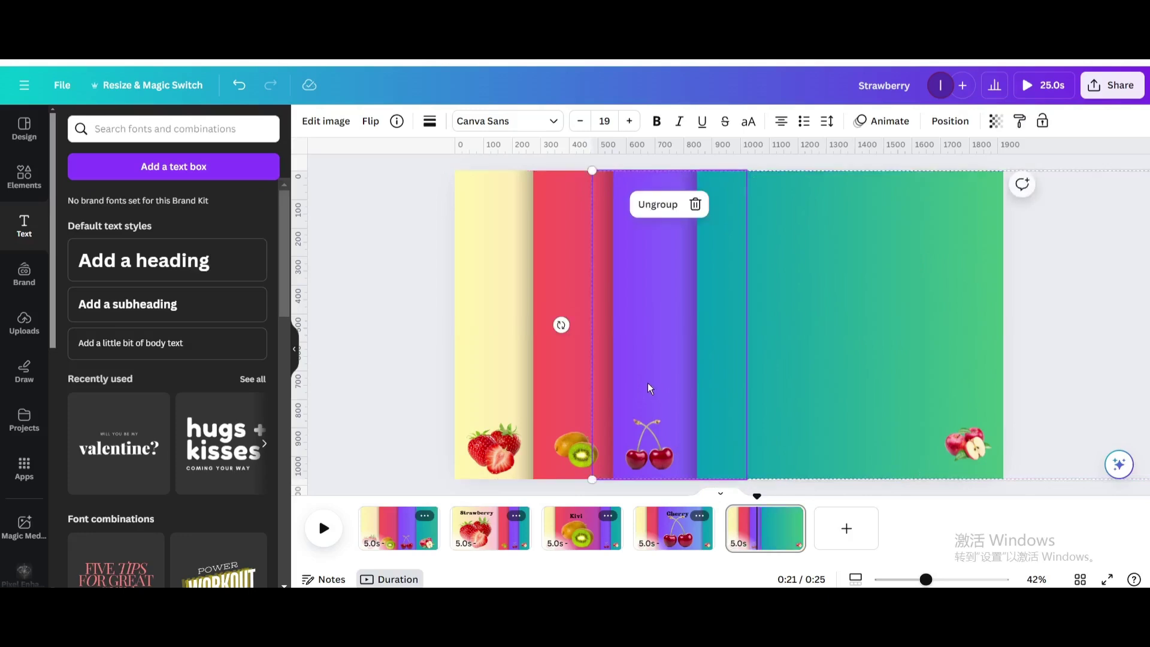
left_click(975, 442)
left_click_drag(945, 427, 662, 340)
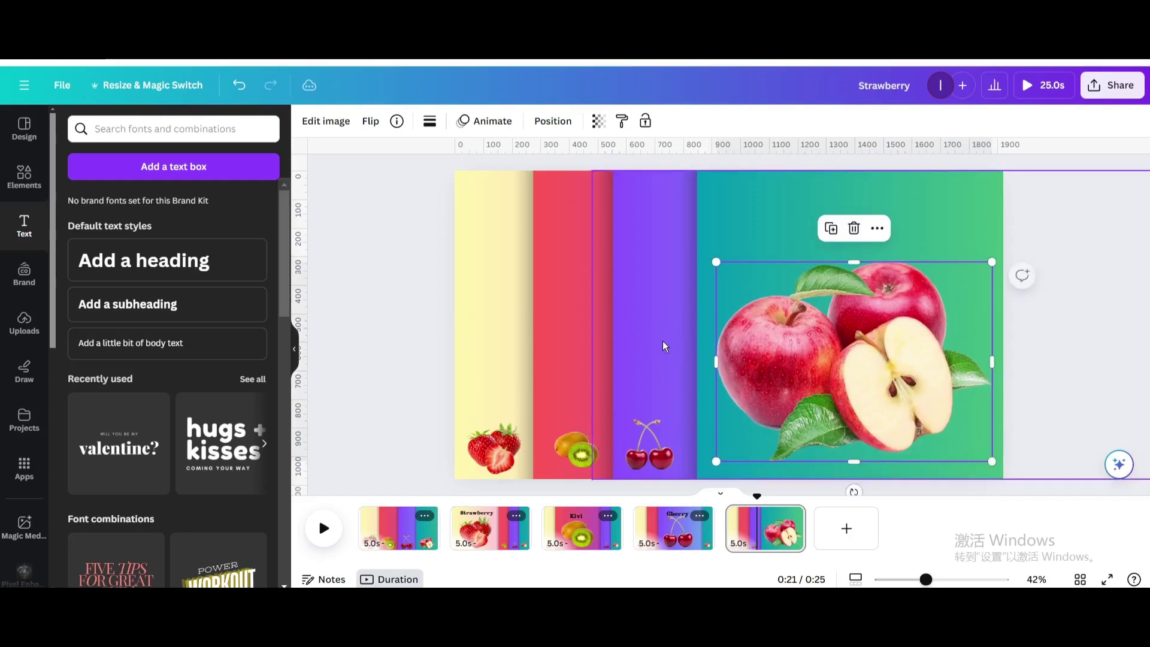
left_click_drag(868, 367, 865, 367)
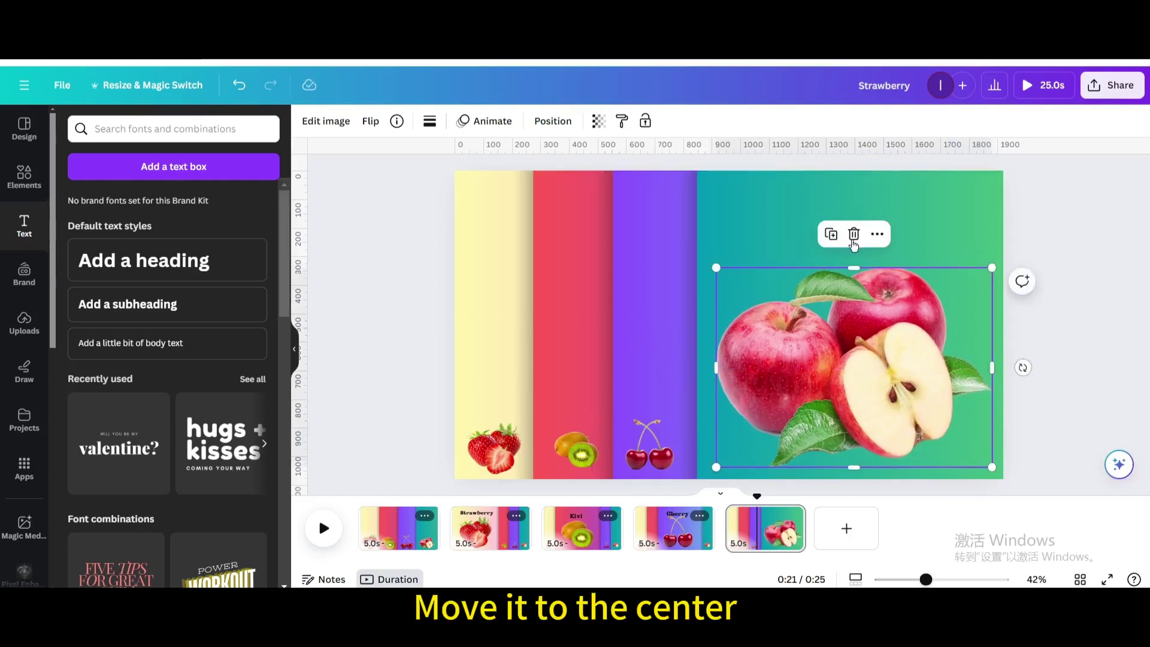
- Bring the Apple title onto the page at size 100, centred at the panel's top
left_click(847, 177)
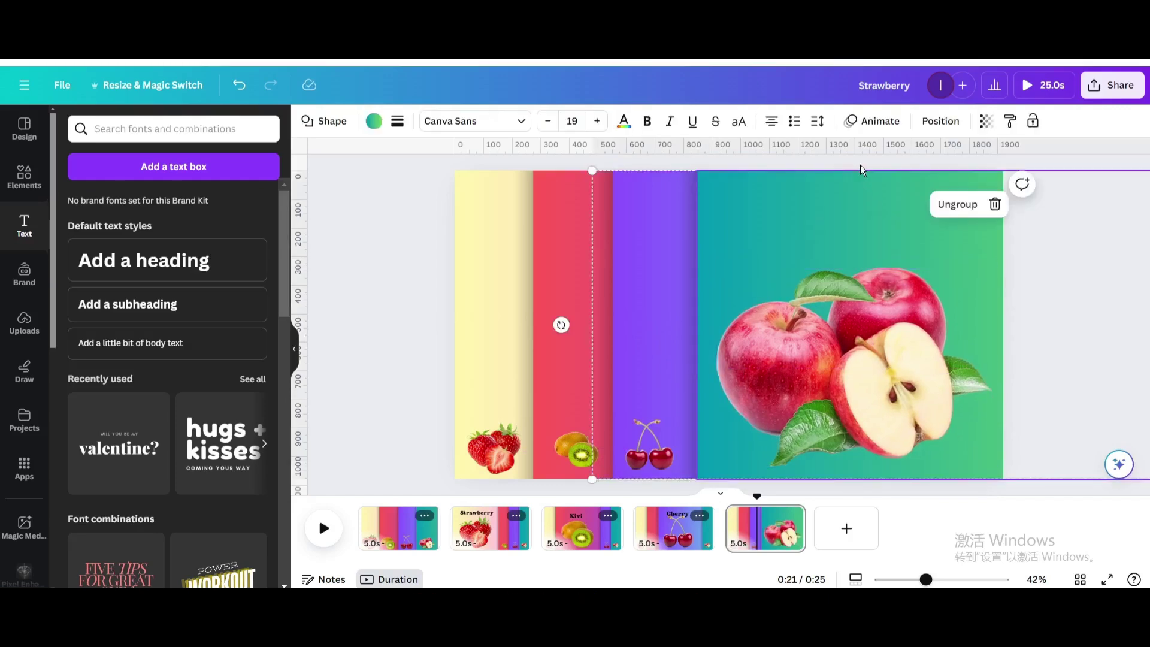
left_click(919, 175)
left_click_drag(919, 175, 656, 128)
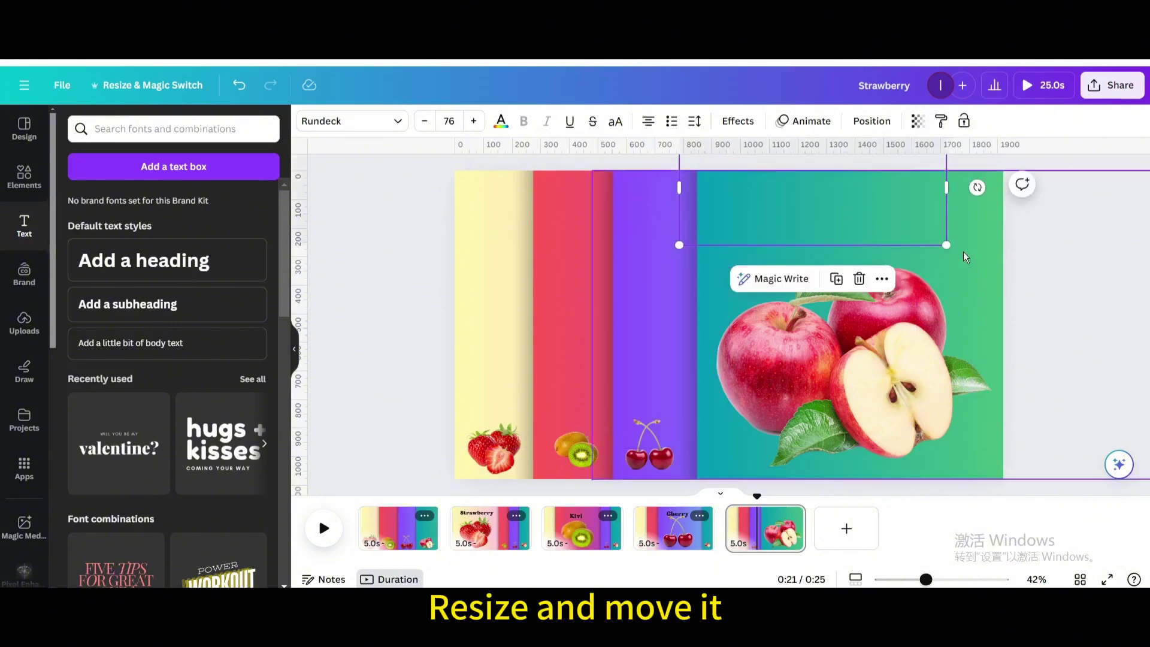
left_click_drag(947, 245, 1030, 280)
left_click_drag(872, 210, 871, 270)
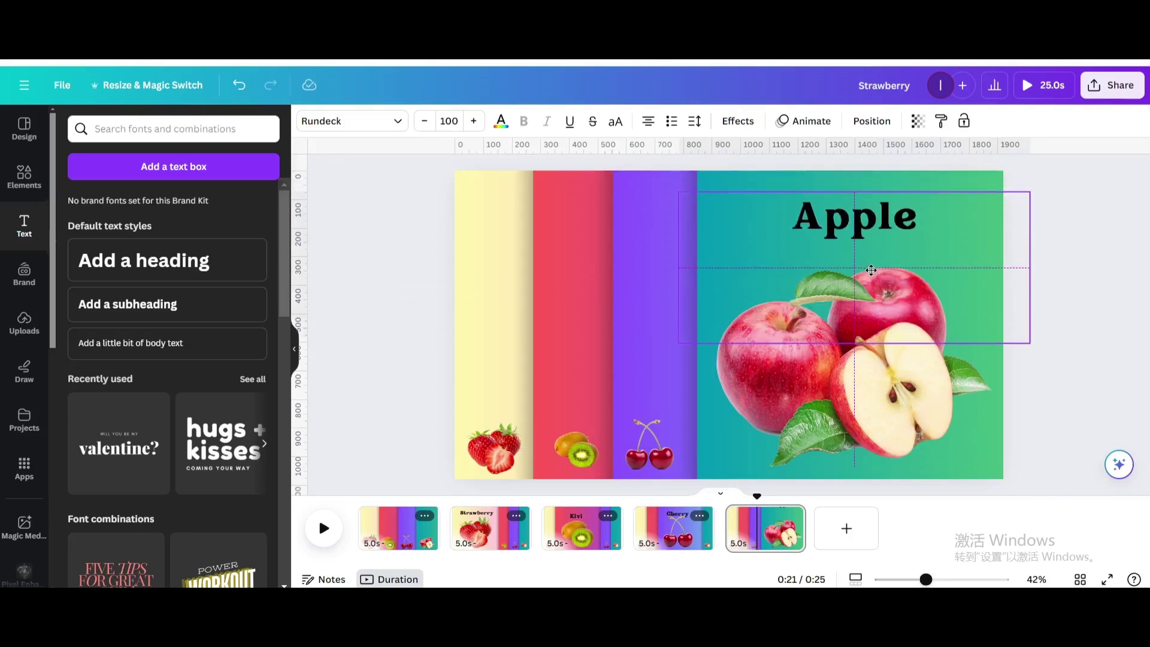
left_click_drag(871, 271, 868, 267)
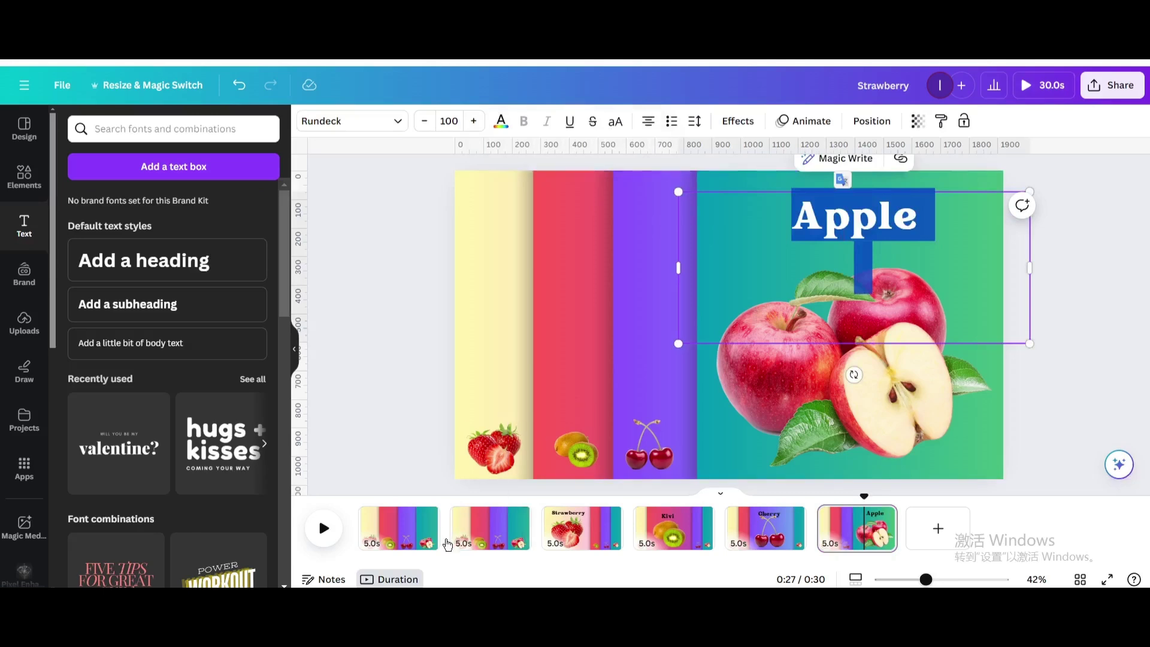
- Apply a Match & Move transition between all pages
left_click(447, 541)
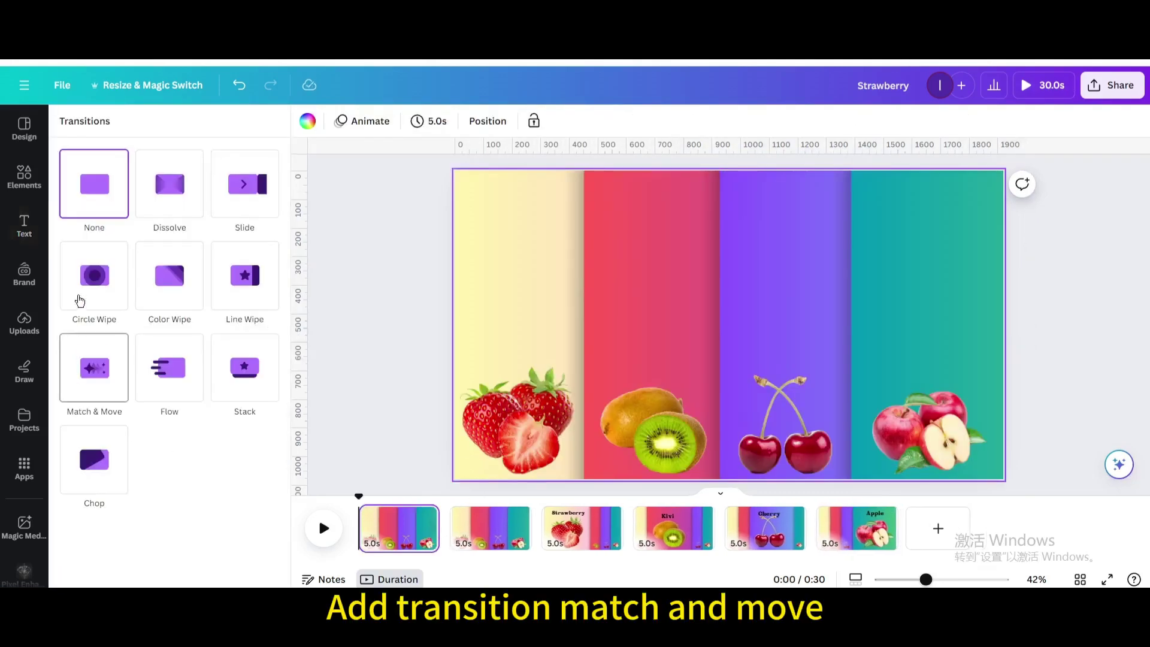
left_click(93, 367)
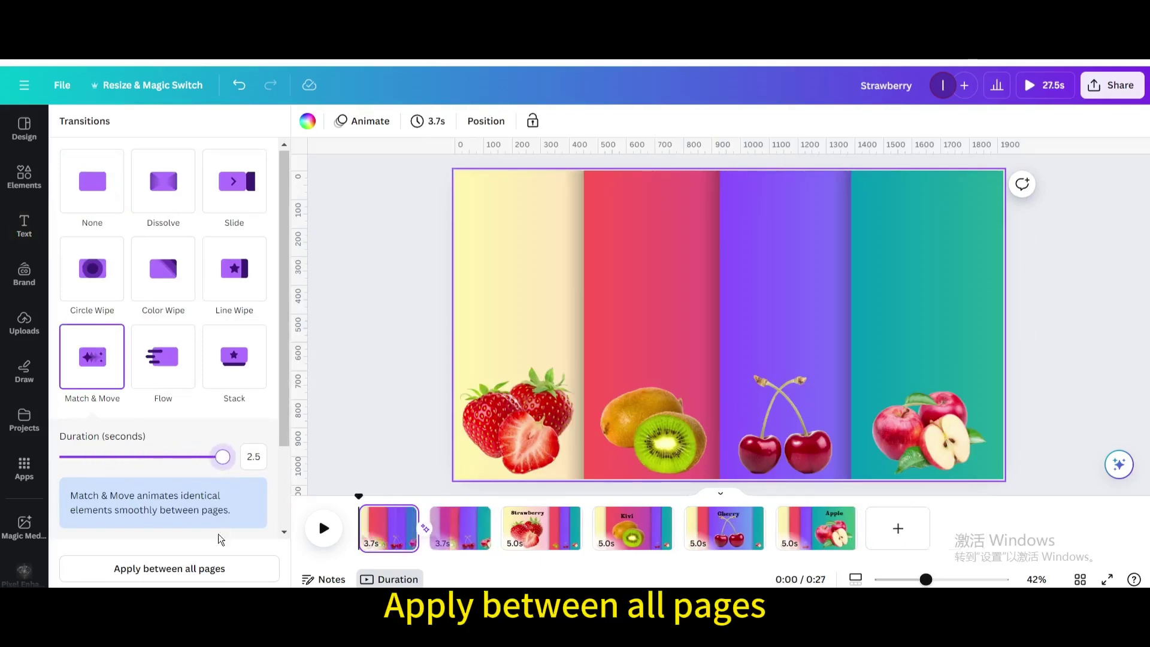
left_click(176, 574)
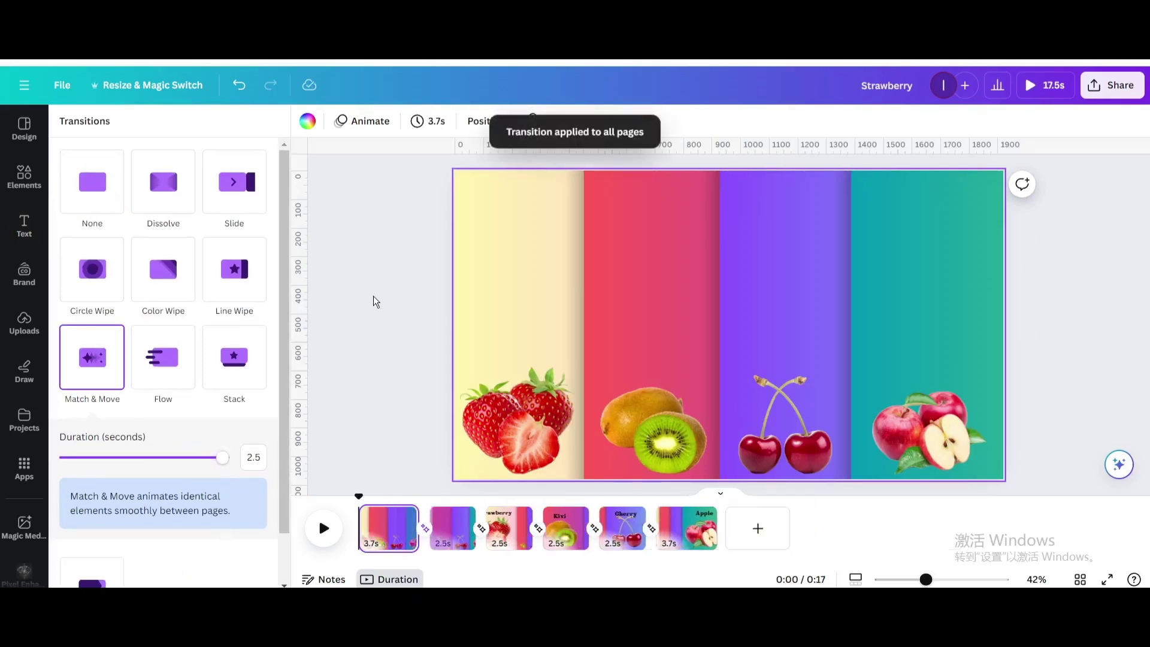
- Set the page timing to 2 seconds, leaving each page at about 2.1 s
left_click(425, 126)
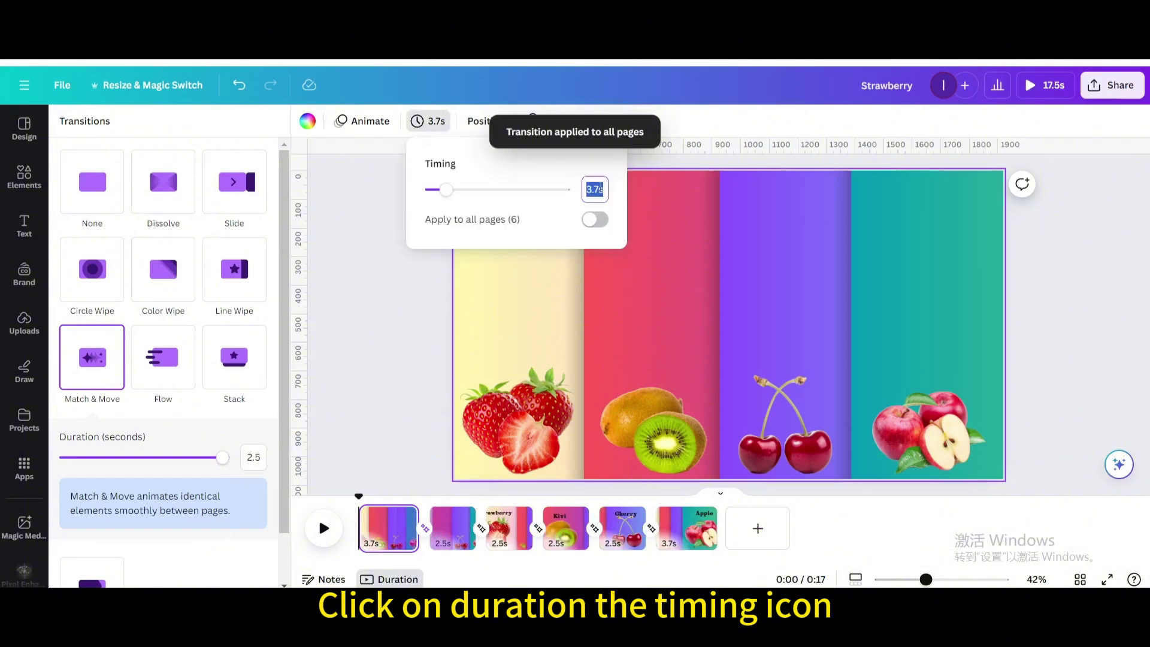
type("2")
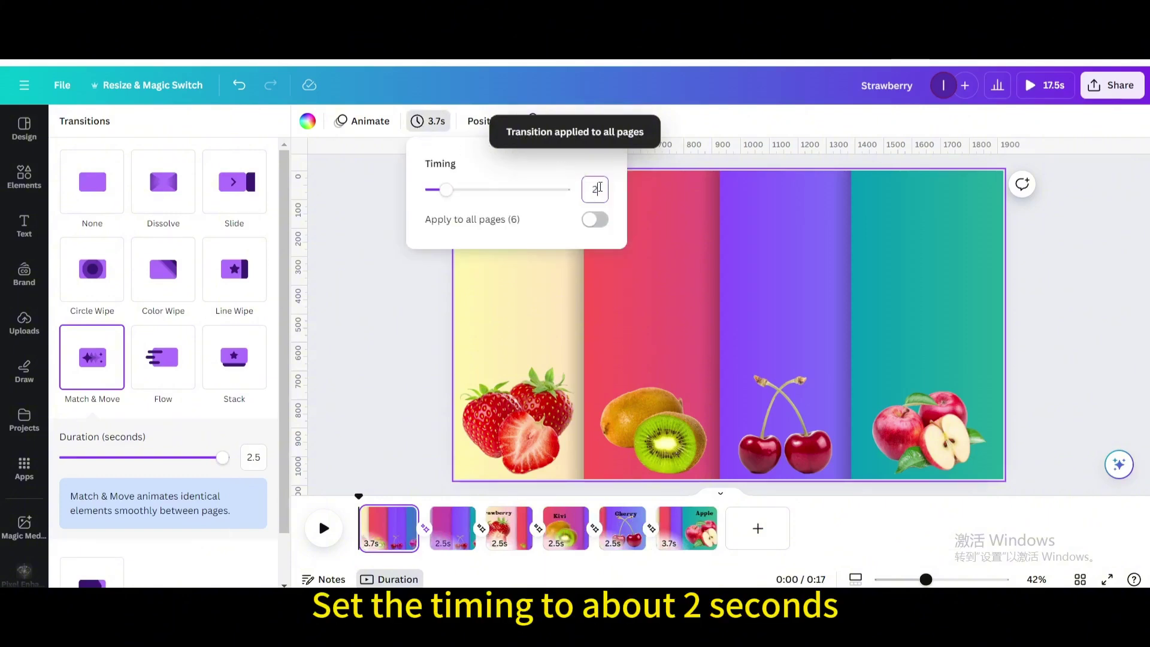
left_click(599, 219)
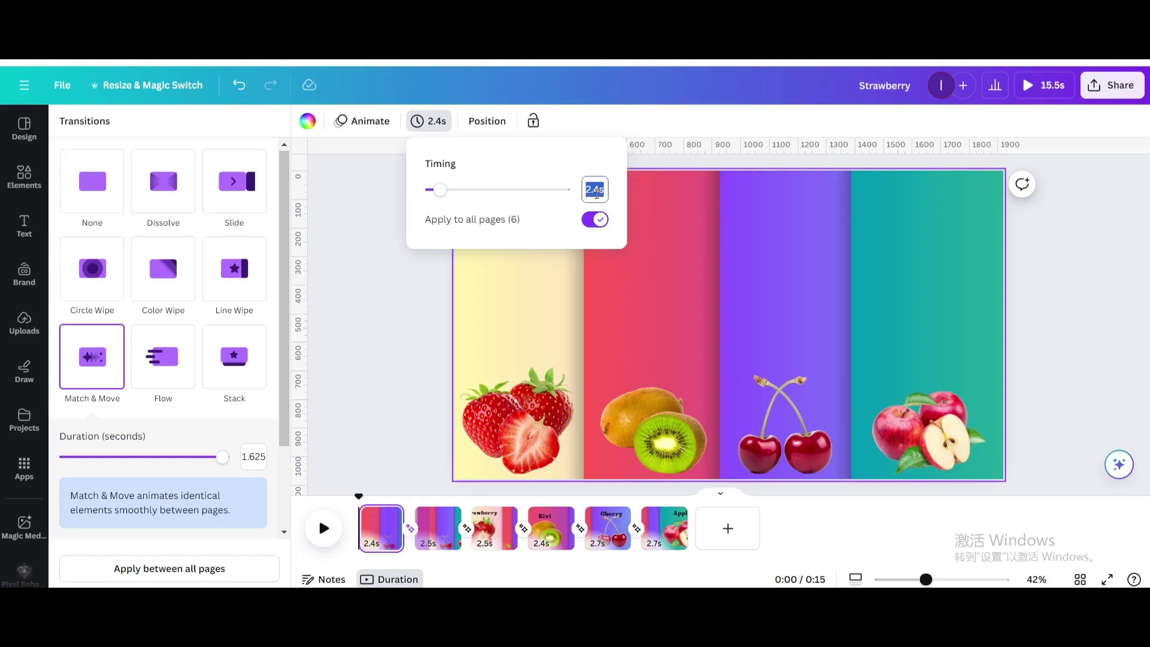
left_click(597, 220)
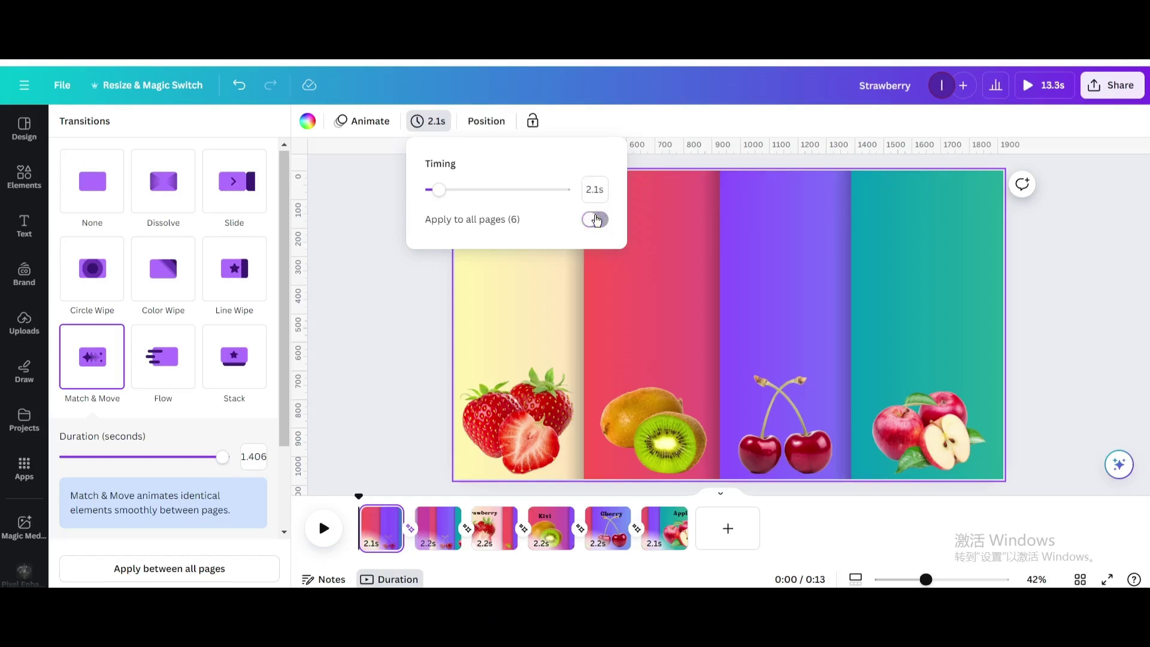
left_click(1098, 225)
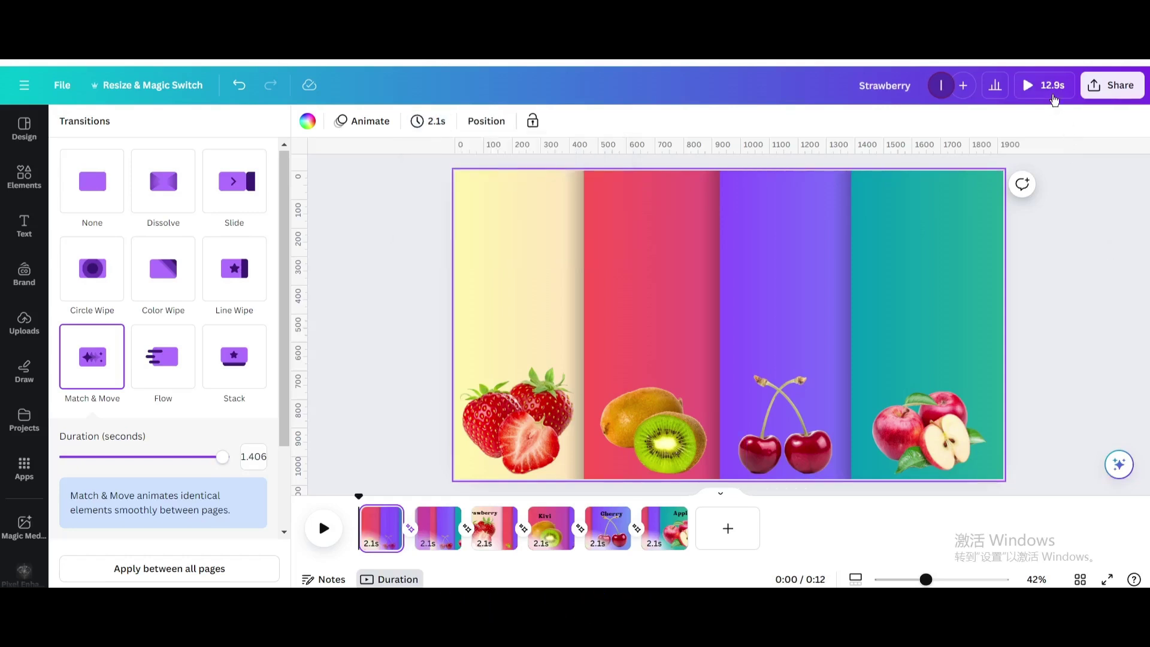
- Preview the video full screen, then download all 6 pages as a 1080p MP4 video
key("ctrl+alt+p")
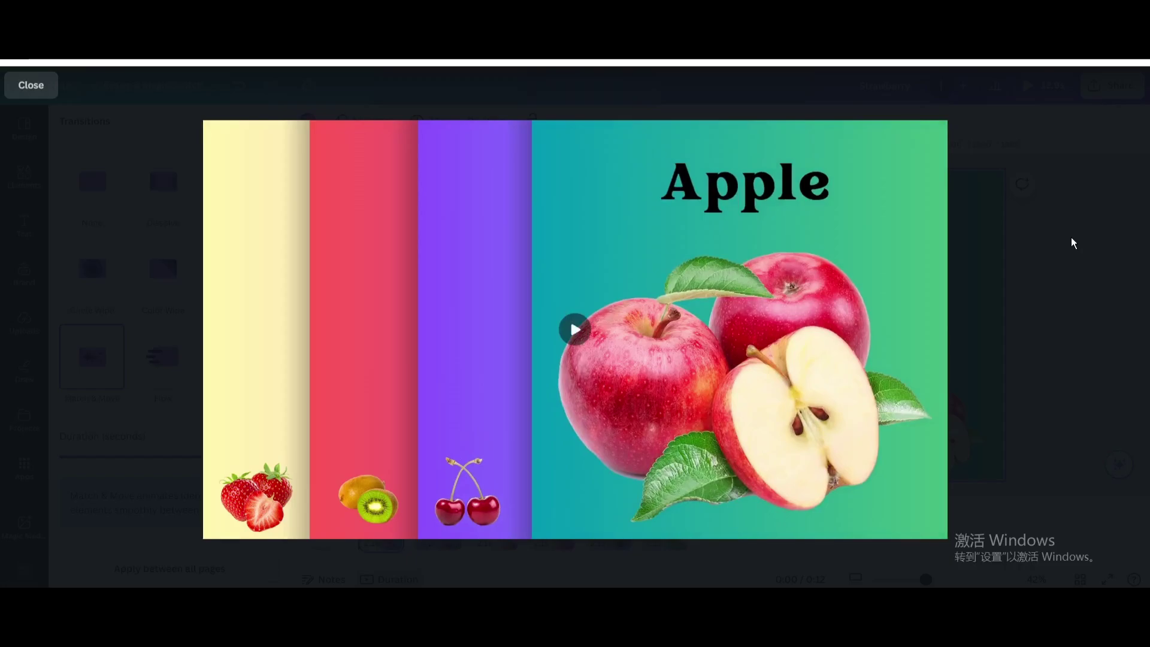
key("Escape")
left_click(1131, 93)
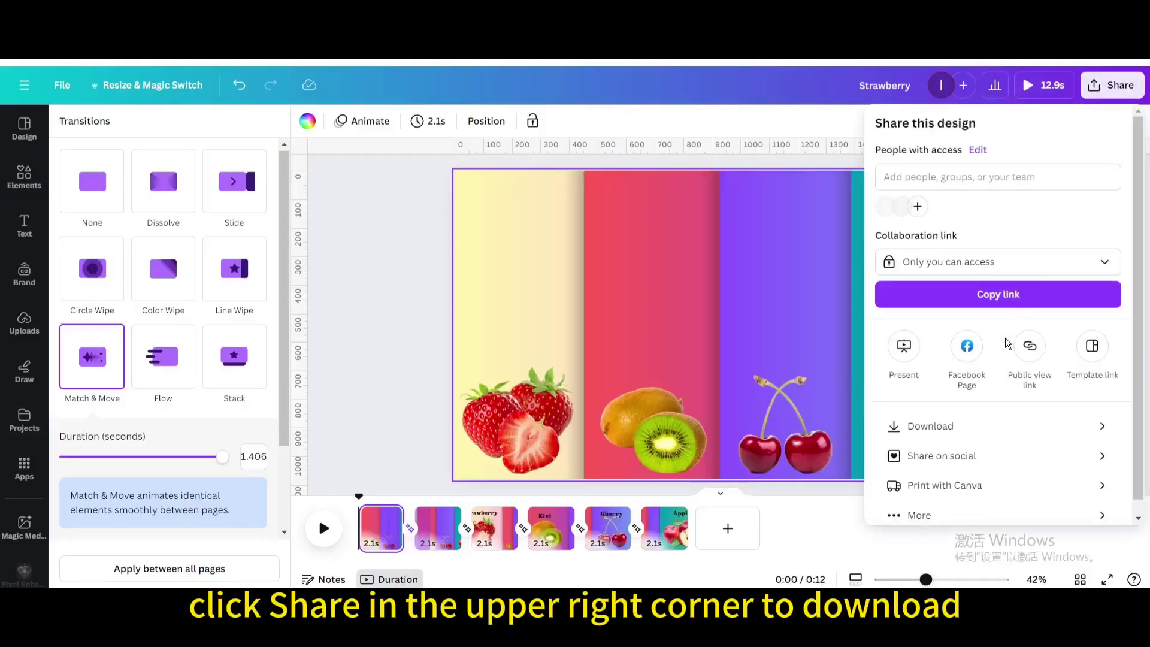
left_click(946, 425)
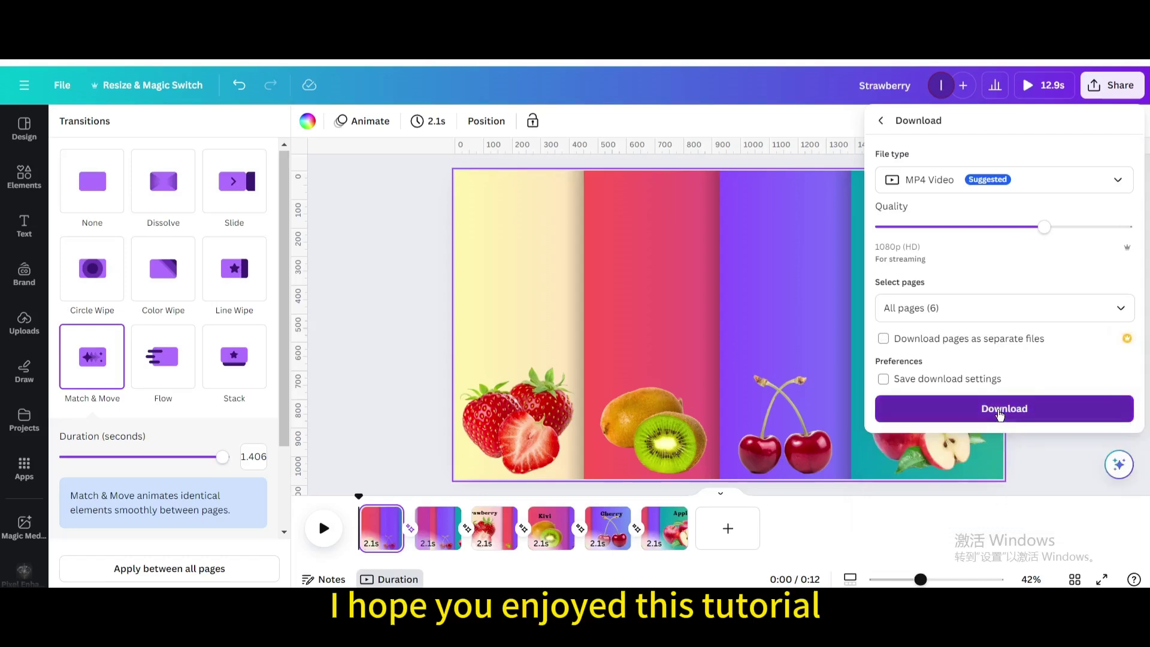
left_click(999, 413)
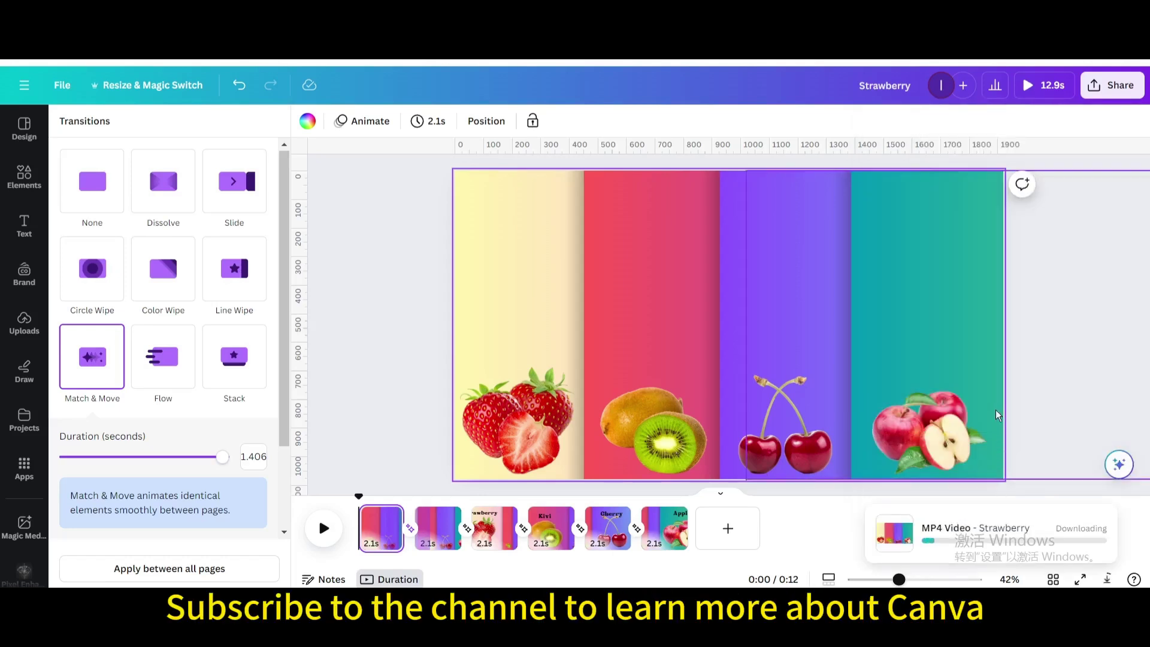